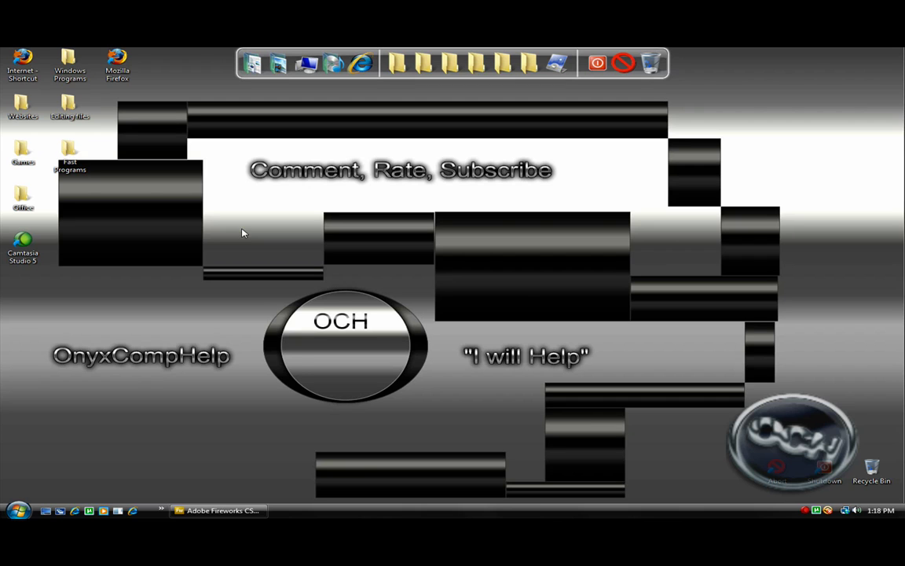
# Switch to Adobe Fireworks and close the Wallpaper document without saving a Fireworks PNG.
pyautogui.click(196, 512)
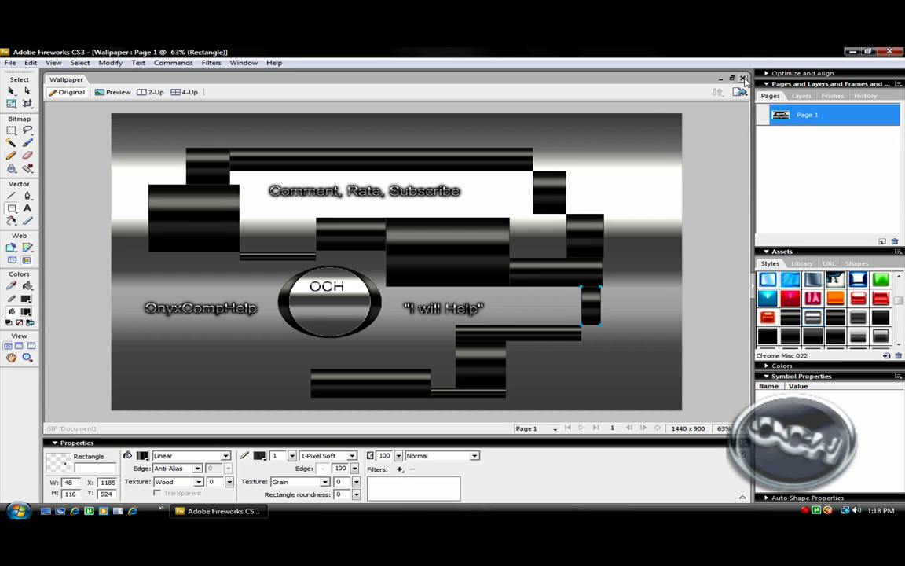
pyautogui.hotkey('ctrl', 'w')
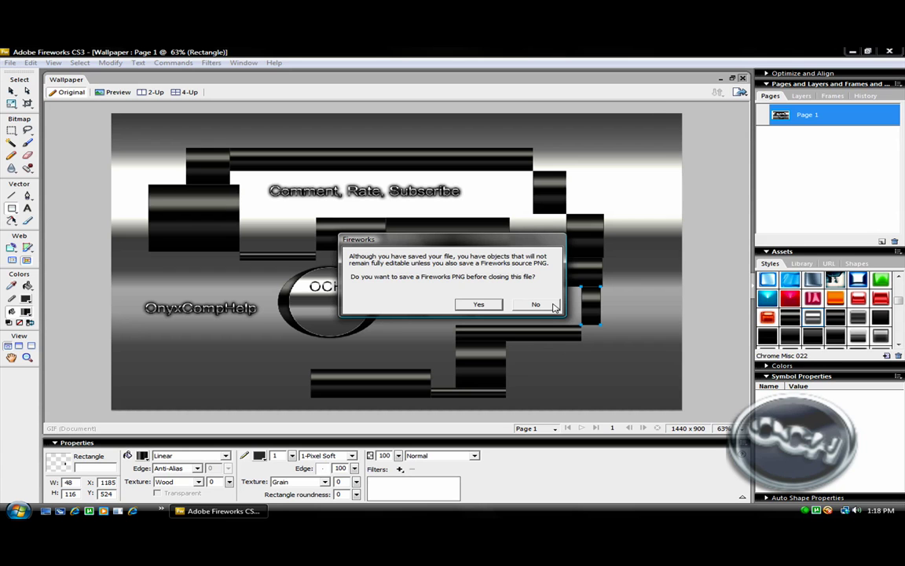
pyautogui.click(550, 307)
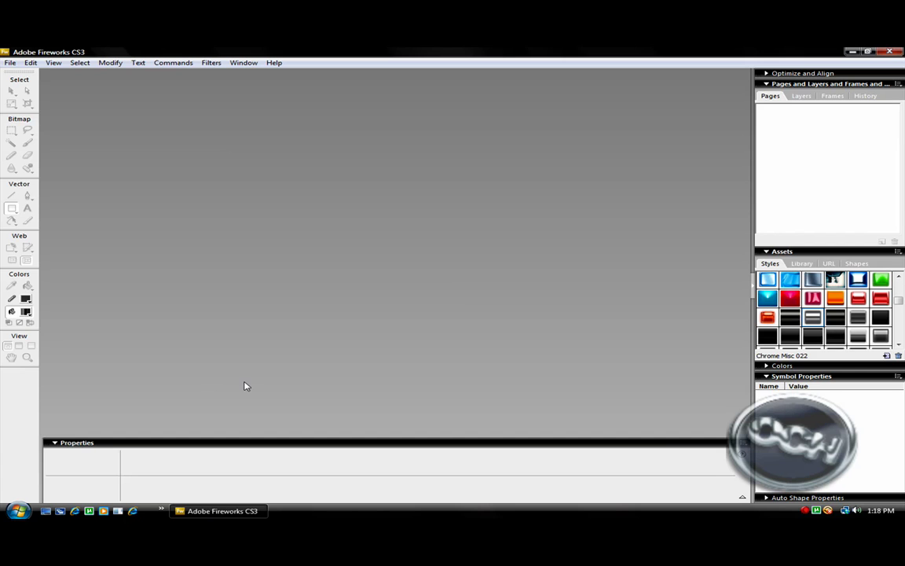
# Create a new document of 1440 × 900 pixels at 72 pixels/inch with a transparent canvas.
pyautogui.click(10, 63)
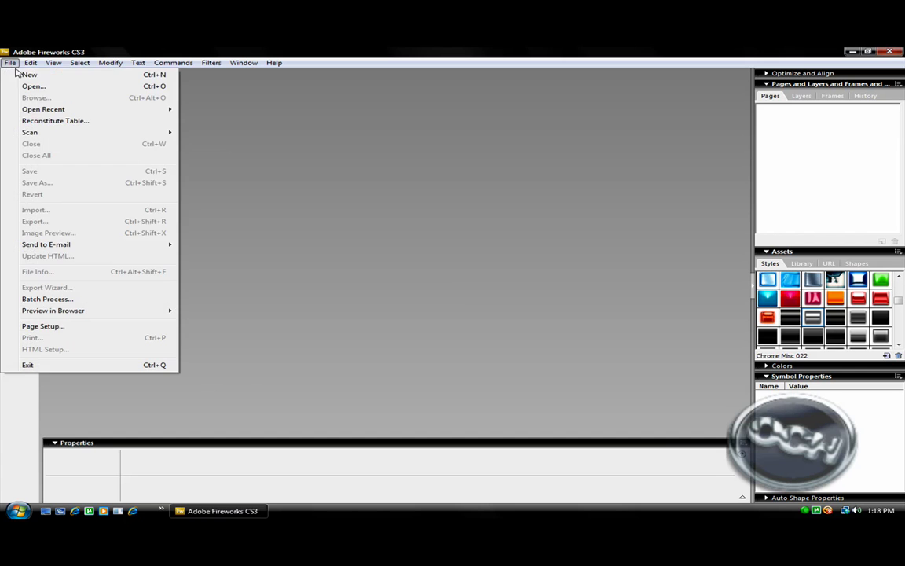
pyautogui.click(23, 75)
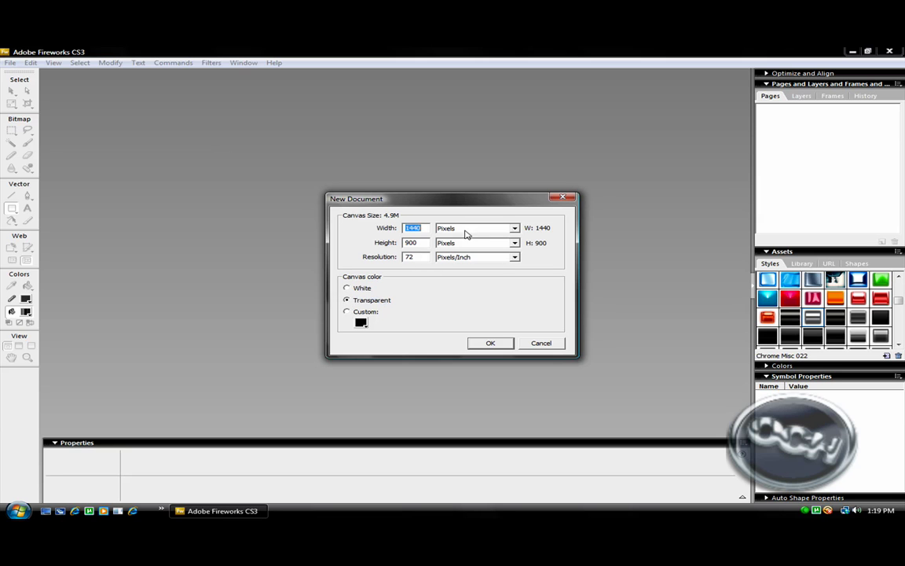
pyautogui.click(491, 343)
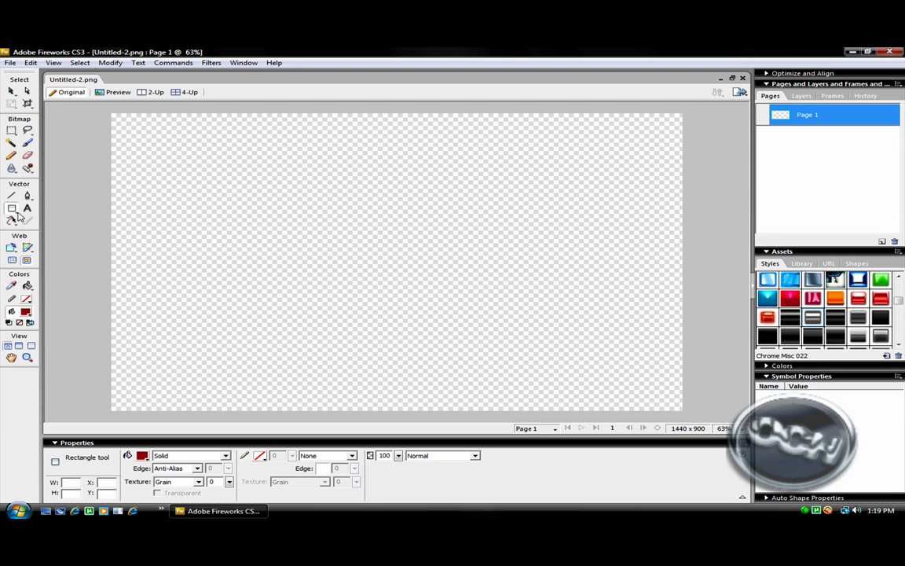
pyautogui.click(12, 209)
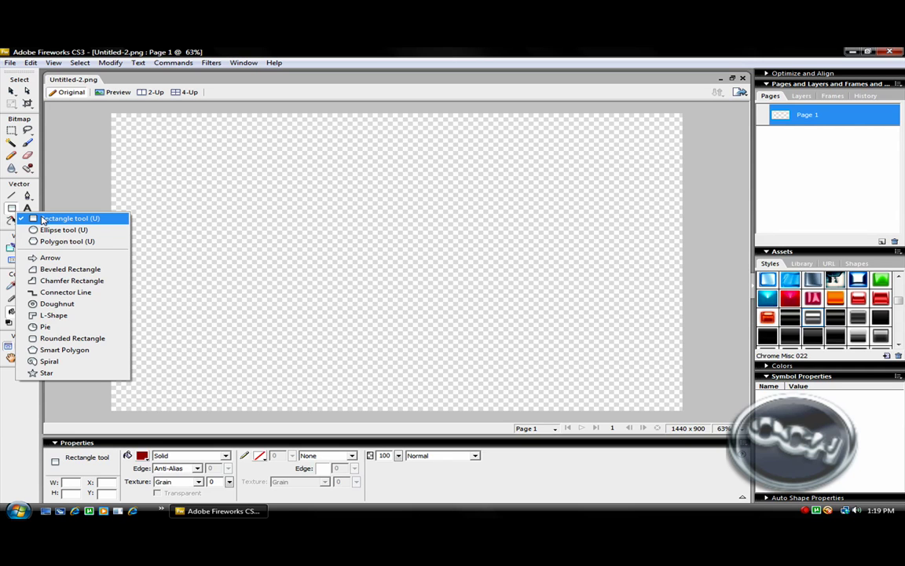
pyautogui.click(43, 219)
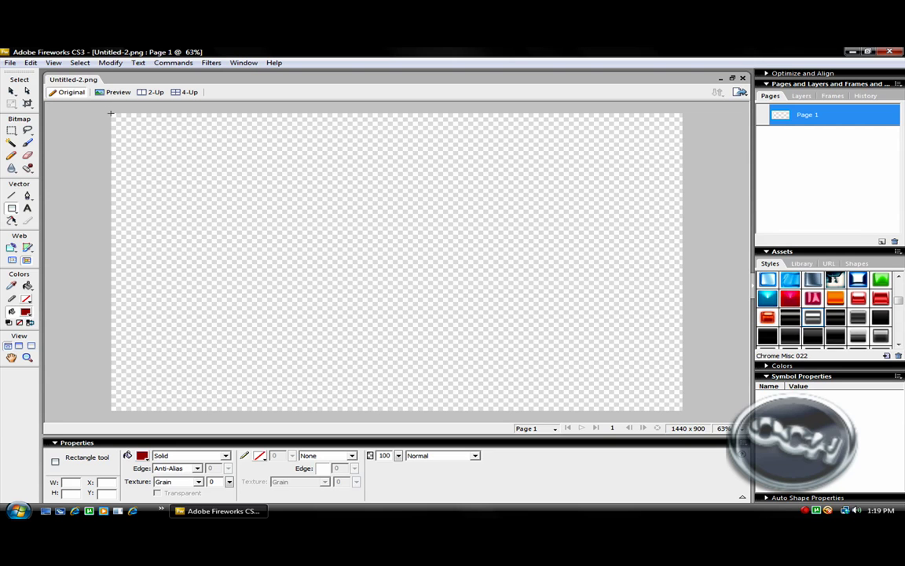
pyautogui.moveTo(111, 113); pyautogui.dragTo(681, 410)
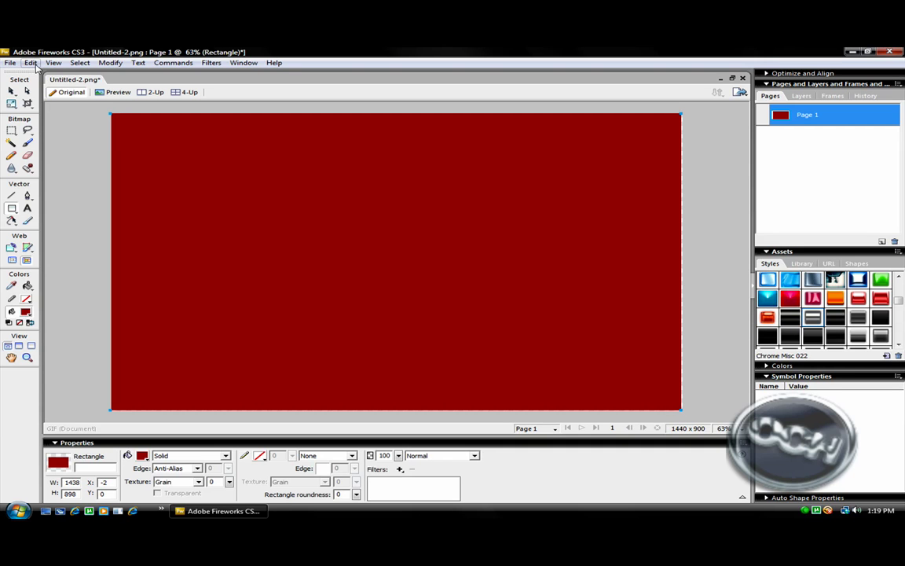
pyautogui.click(30, 63)
pyautogui.click(59, 78)
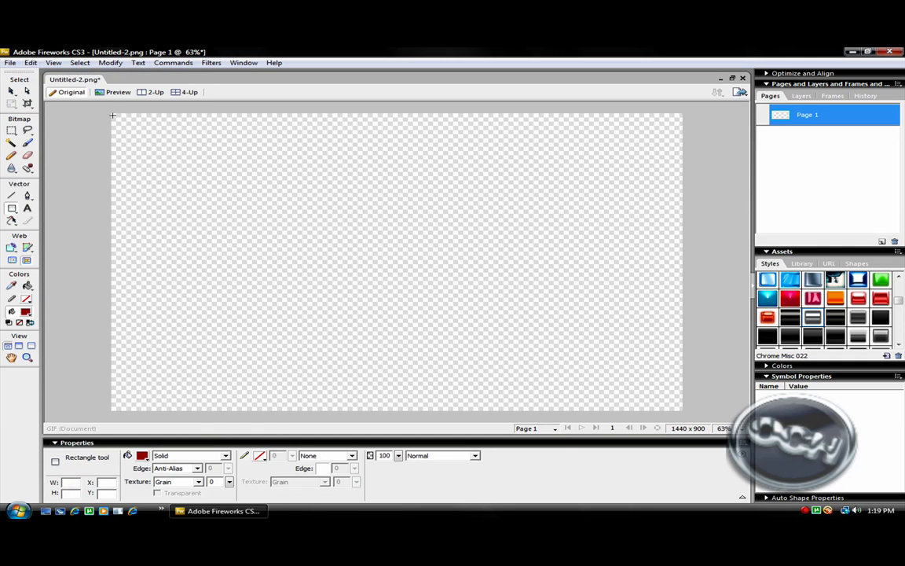
pyautogui.moveTo(109, 113)
pyautogui.mouseDown()
pyautogui.moveTo(188, 155)
pyautogui.moveTo(566, 252)
pyautogui.moveTo(692, 320)
pyautogui.moveTo(685, 410)
pyautogui.mouseUp()
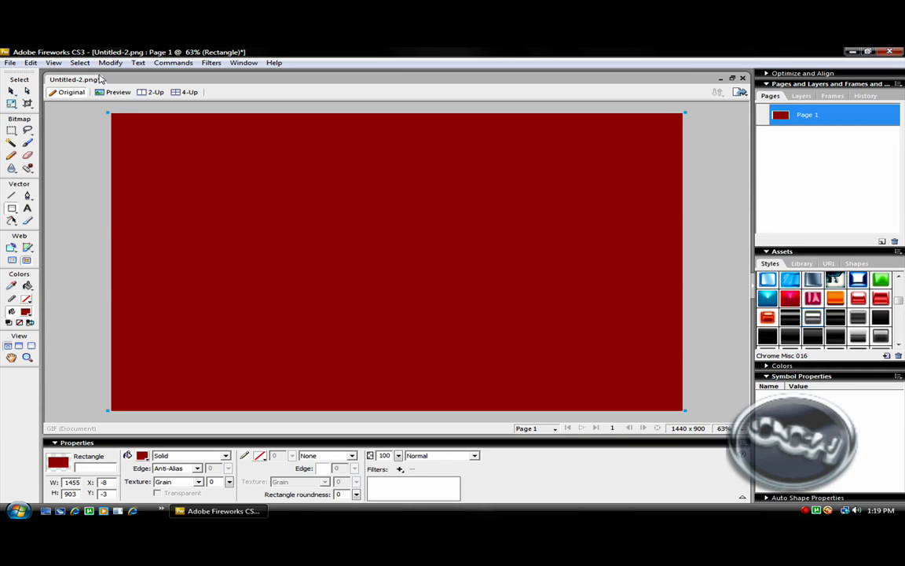
pyautogui.click(31, 63)
pyautogui.click(47, 76)
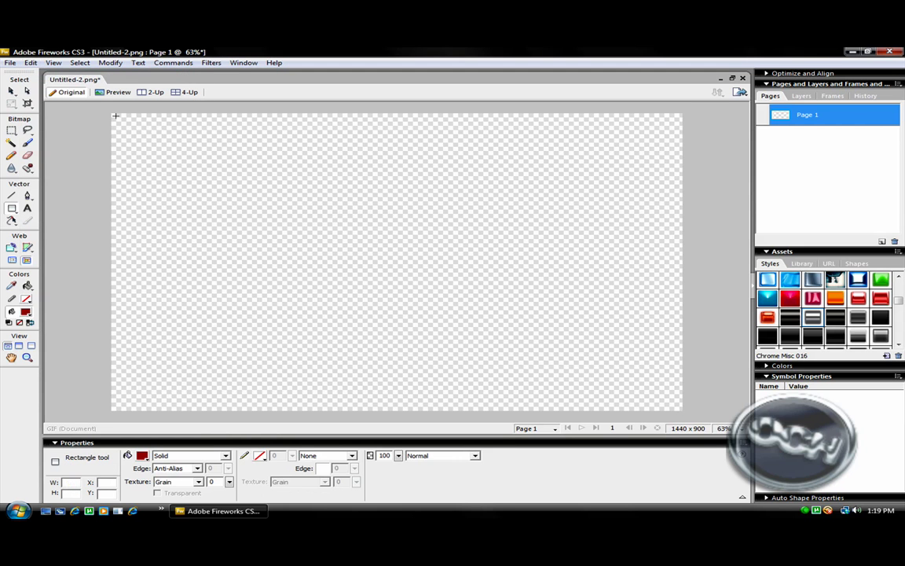
# Draw a rectangle about 1442 × 901 px covering the whole canvas and apply the gray chrome style with the white band.
pyautogui.moveTo(111, 112); pyautogui.dragTo(683, 409)
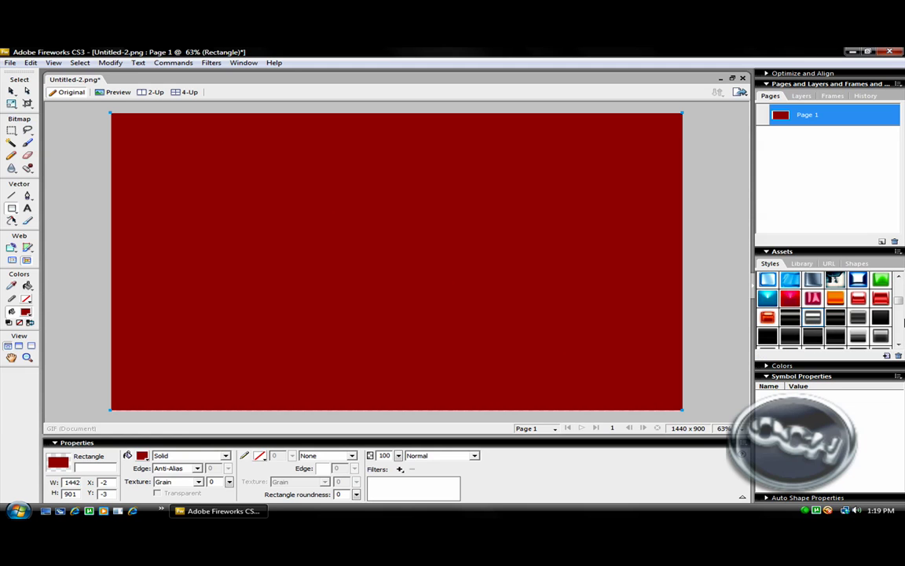
pyautogui.moveTo(899, 302)
pyautogui.mouseDown()
pyautogui.moveTo(901, 281)
pyautogui.moveTo(901, 306)
pyautogui.mouseUp()
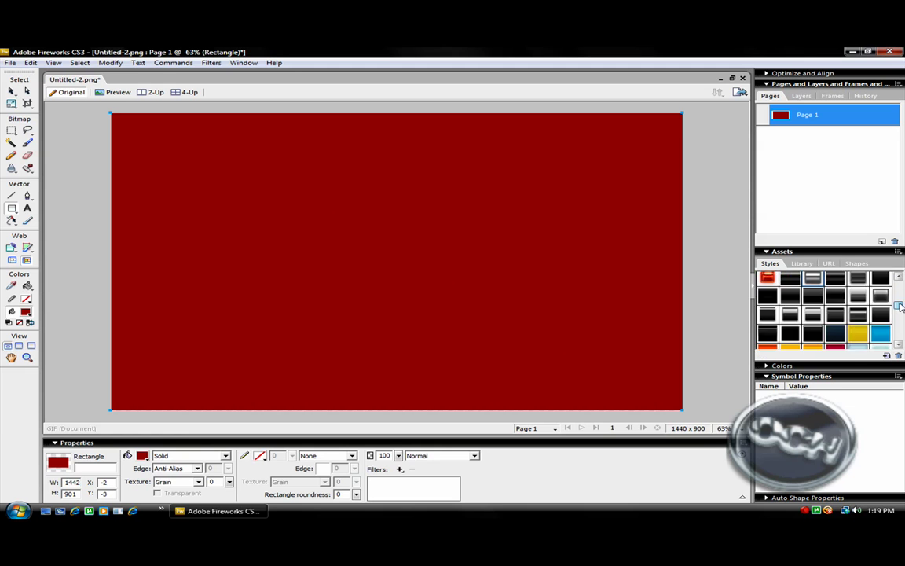
pyautogui.click(815, 317)
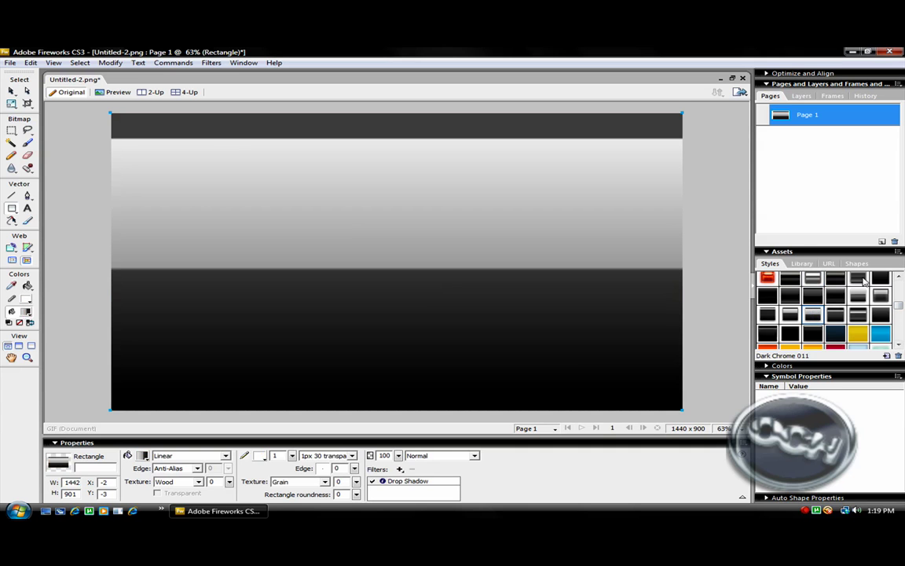
pyautogui.click(811, 278)
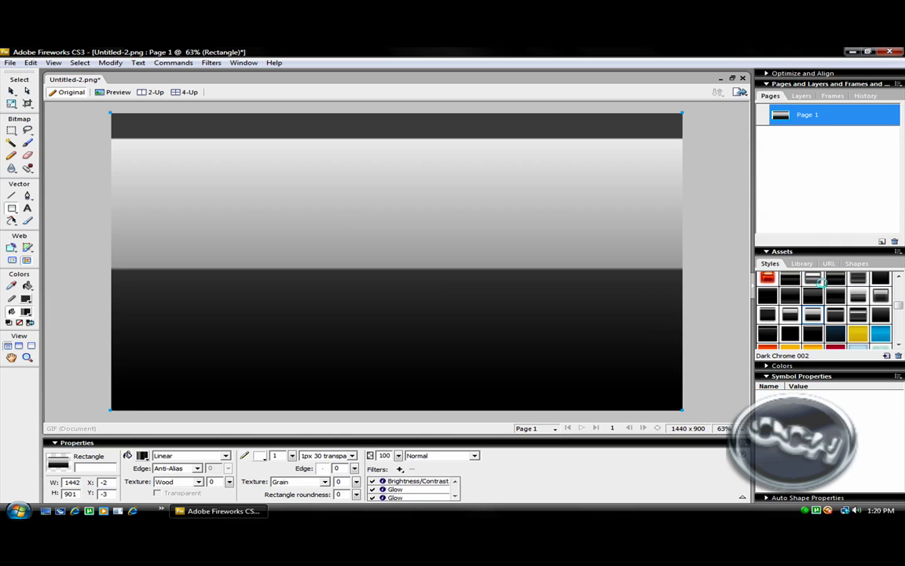
pyautogui.click(798, 287)
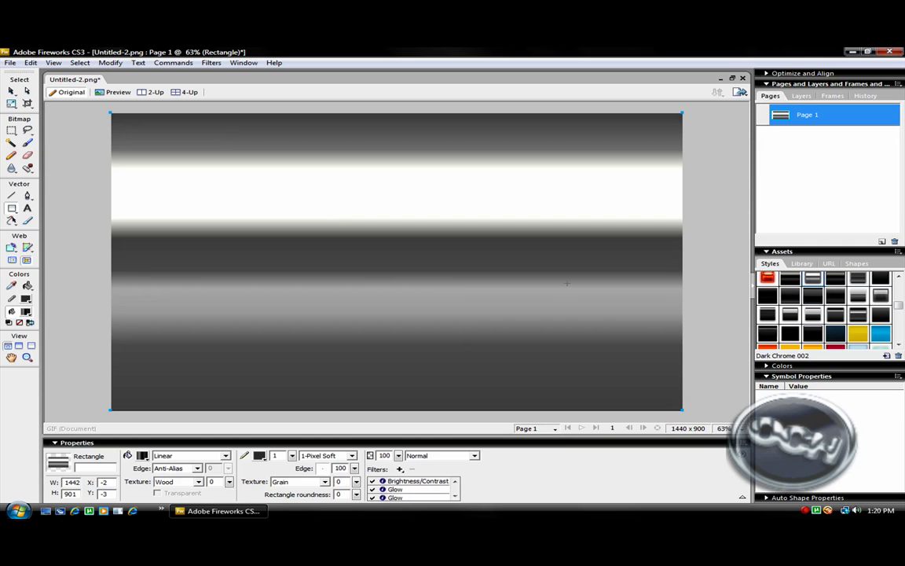
# Change the background rectangle's style to the steel-blue satin gradient style.
pyautogui.scroll(-2, 900, 303)
pyautogui.moveTo(897, 299); pyautogui.dragTo(897, 297)
pyautogui.click(816, 306)
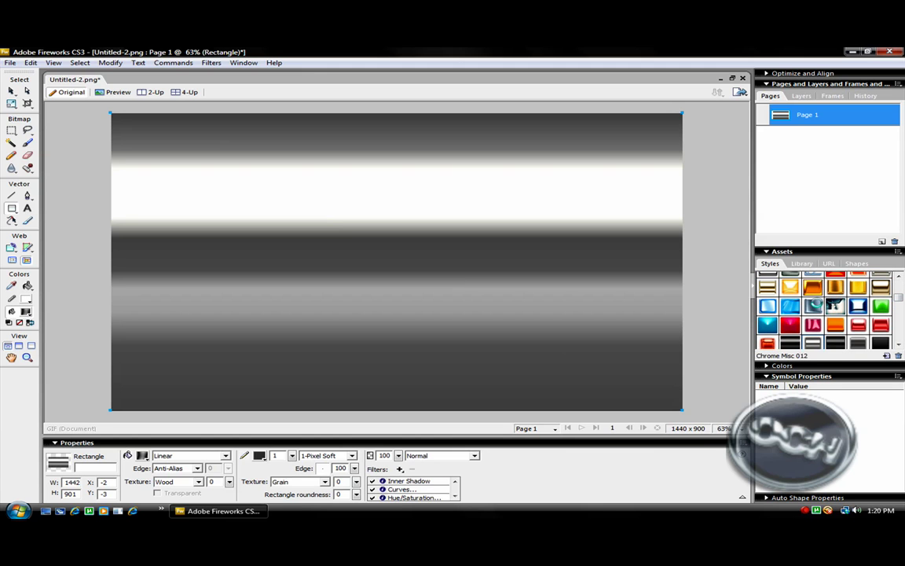
pyautogui.click(818, 306)
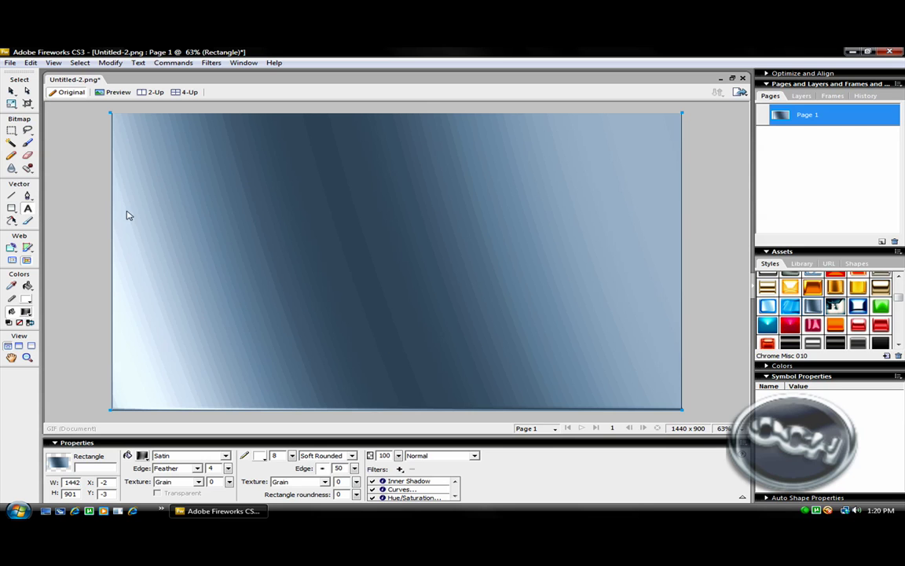
# Add the text "OnyxCompHelp" in Arial 40 over the light lower-left area of the background and give it the black chrome style.
pyautogui.click(27, 208)
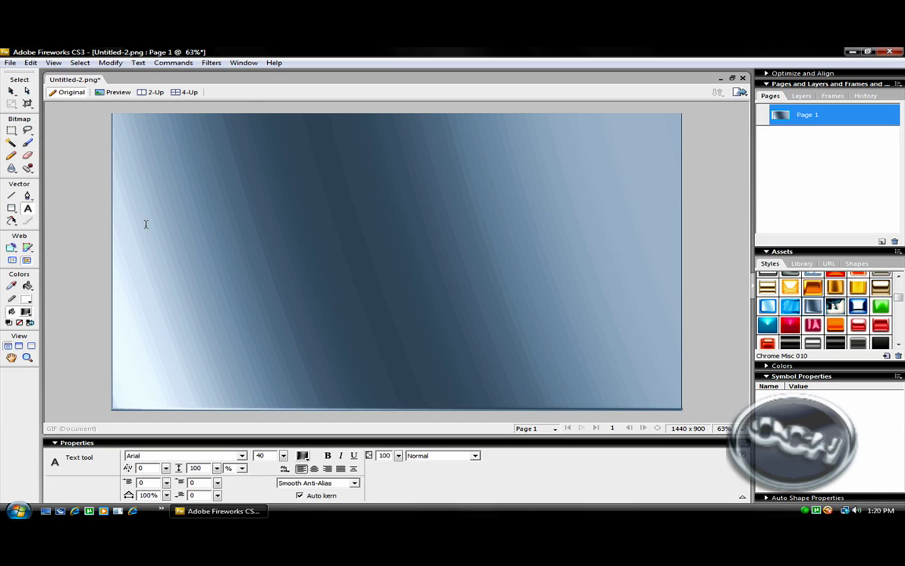
pyautogui.click(148, 289)
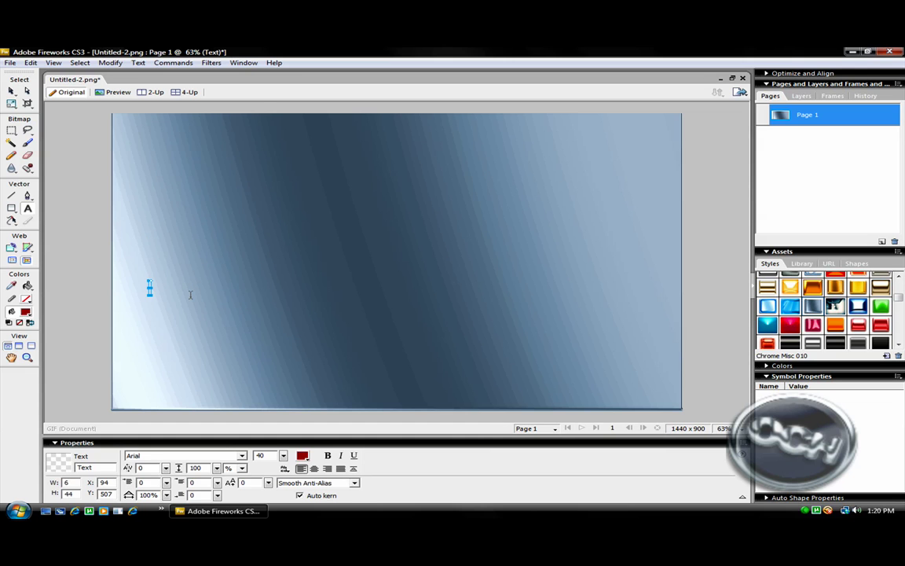
pyautogui.write('OnyxCompHelp')
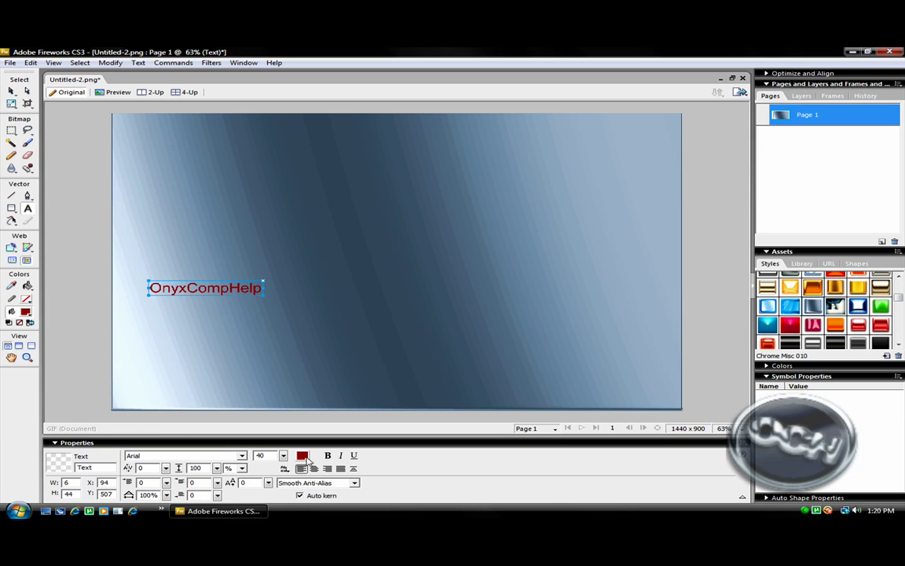
pyautogui.click(831, 346)
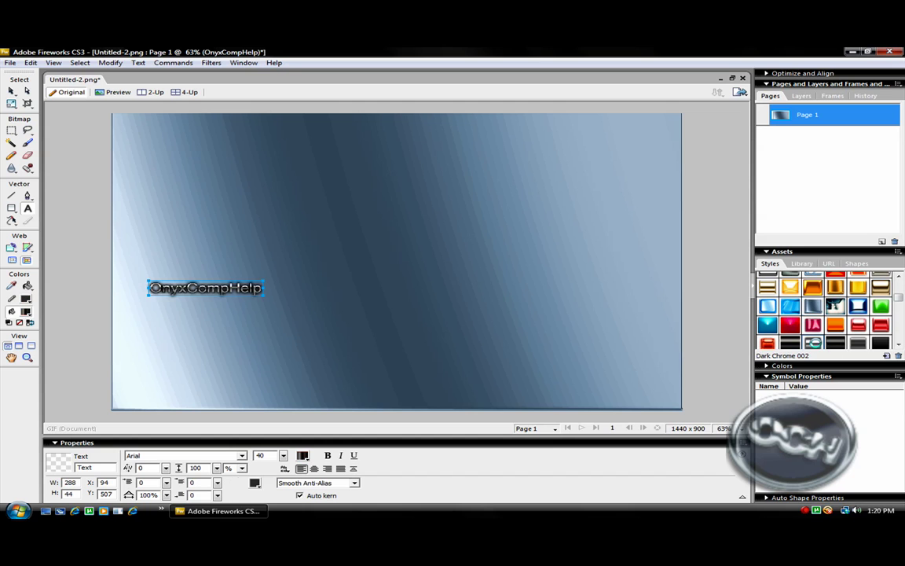
pyautogui.click(796, 345)
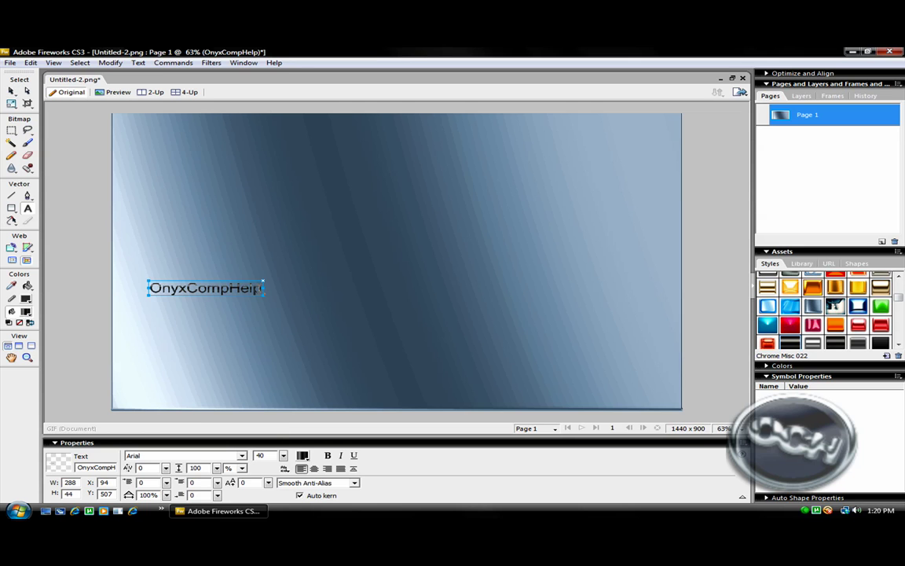
# Enlarge the OnyxCompHelp text to size 59 and move it slightly right and down on the canvas.
pyautogui.moveTo(262, 288); pyautogui.dragTo(138, 286)
pyautogui.moveTo(284, 455); pyautogui.dragTo(284, 443)
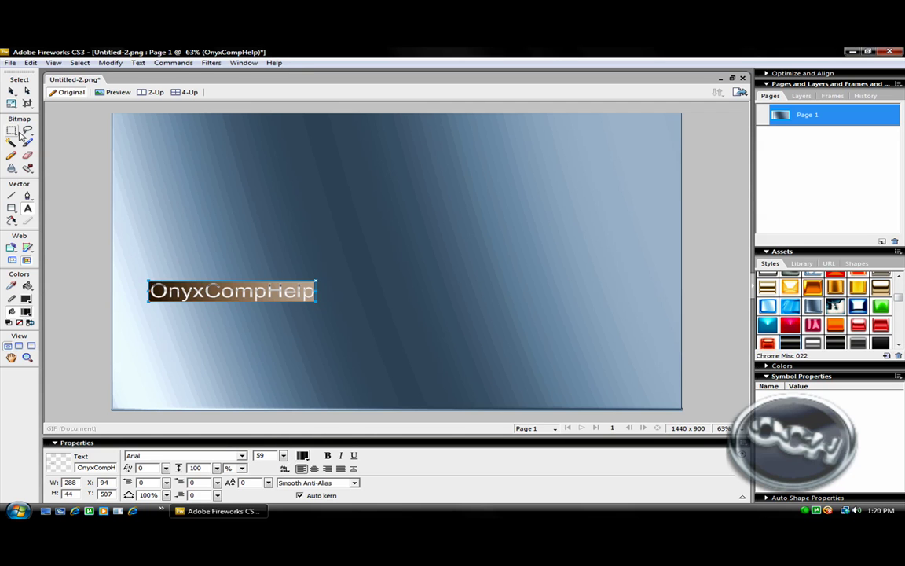
pyautogui.click(11, 91)
pyautogui.moveTo(176, 290); pyautogui.dragTo(321, 362)
pyautogui.moveTo(250, 368); pyautogui.dragTo(200, 314)
# Place the text "I will help", in quotation marks and the black chrome style, to the right of OnyxCompHelp on the same level.
pyautogui.press('t')
pyautogui.click(448, 306)
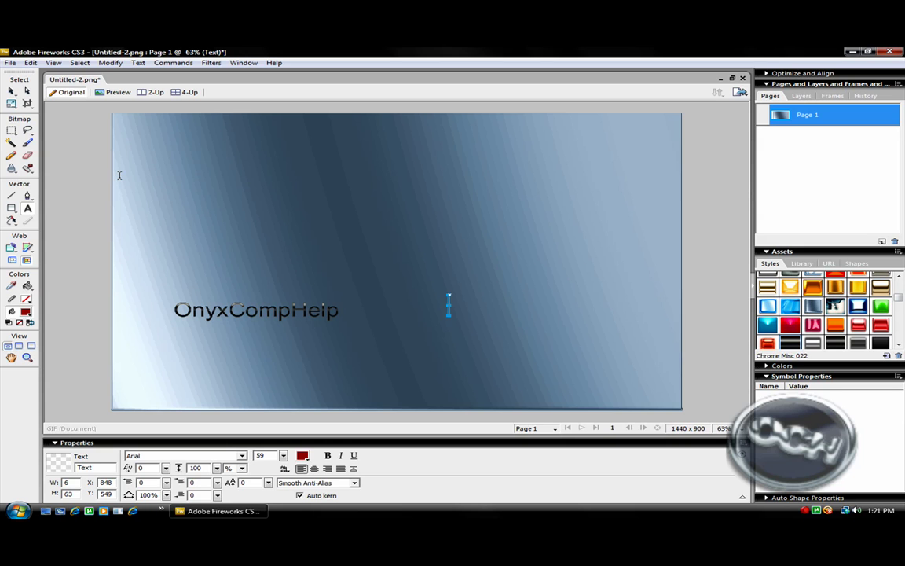
pyautogui.write('I will help,')
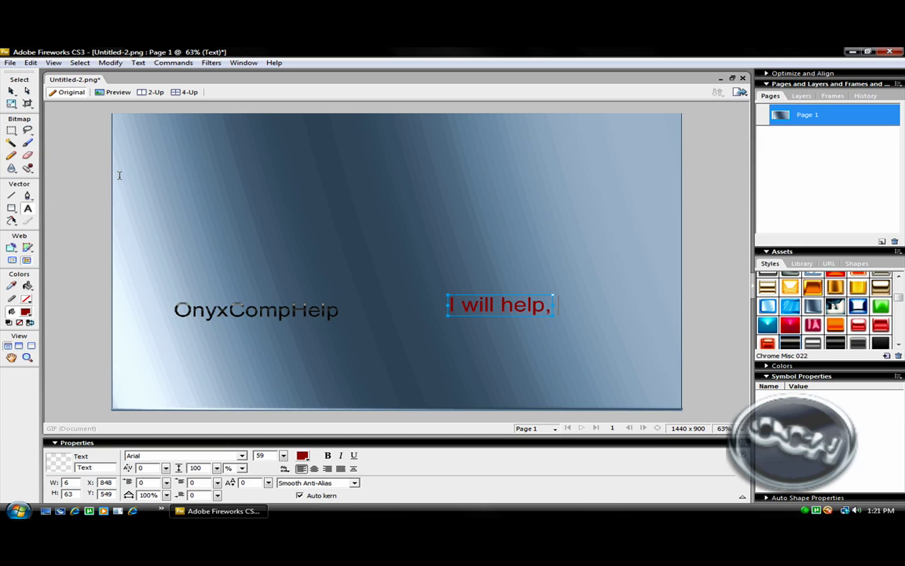
pyautogui.press('BackSpace')
pyautogui.press('BackSpace')
pyautogui.press('BackSpace')
pyautogui.press('BackSpace')
pyautogui.press('BackSpace')
pyautogui.press('BackSpace')
pyautogui.press('BackSpace')
pyautogui.press('BackSpace')
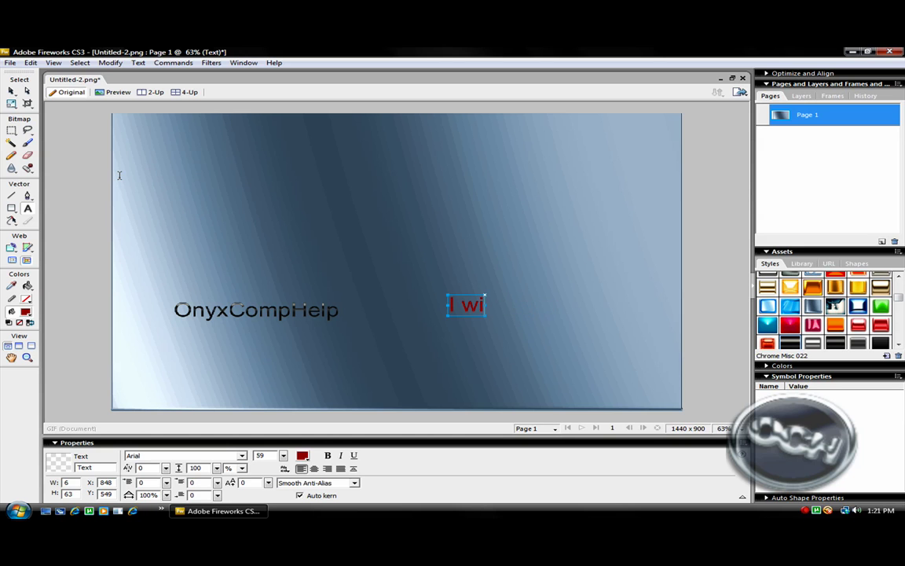
pyautogui.press('BackSpace')
pyautogui.press('BackSpace')
pyautogui.press('BackSpace')
pyautogui.press('BackSpace')
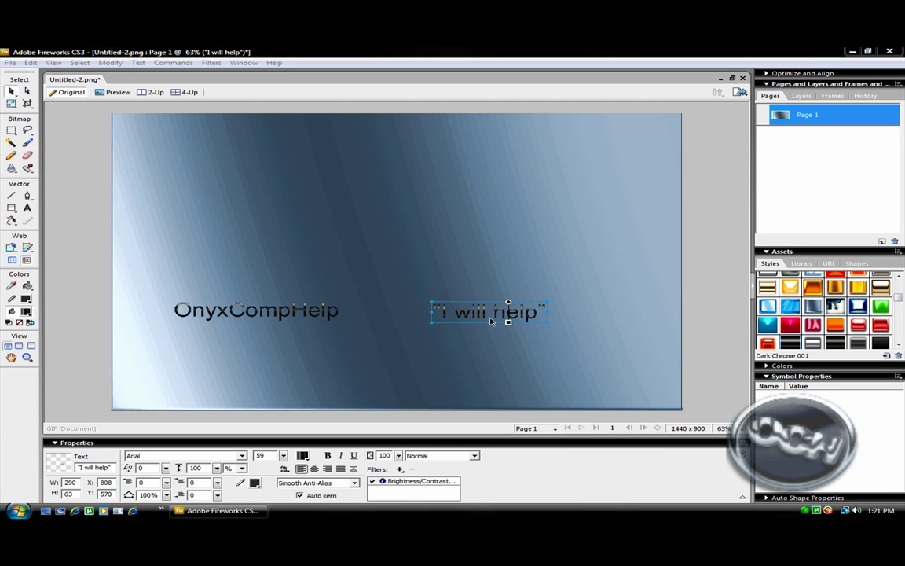
pyautogui.moveTo(467, 314); pyautogui.dragTo(457, 312)
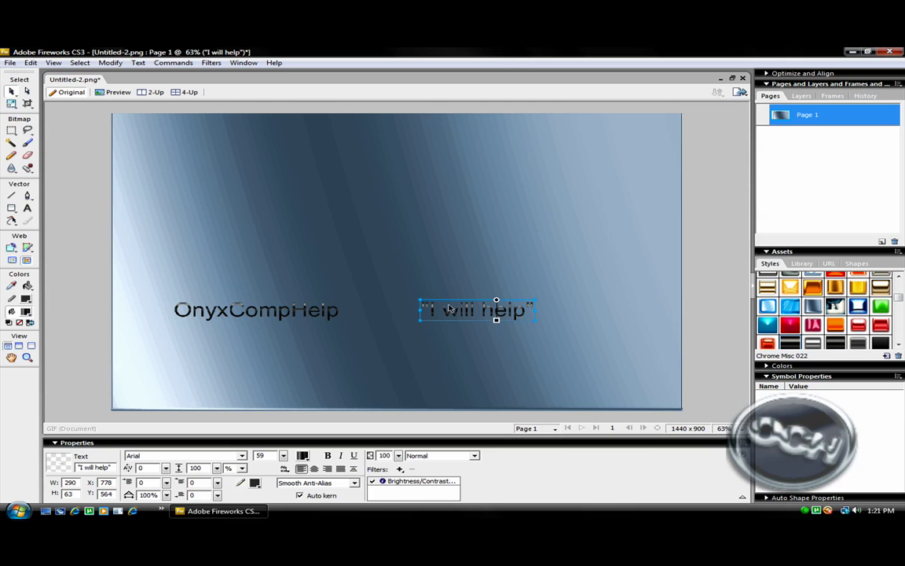
# Draw a black chrome ellipse above the OnyxCompHelp text with the Ellipse tool.
pyautogui.moveTo(11, 207); pyautogui.dragTo(60, 227)
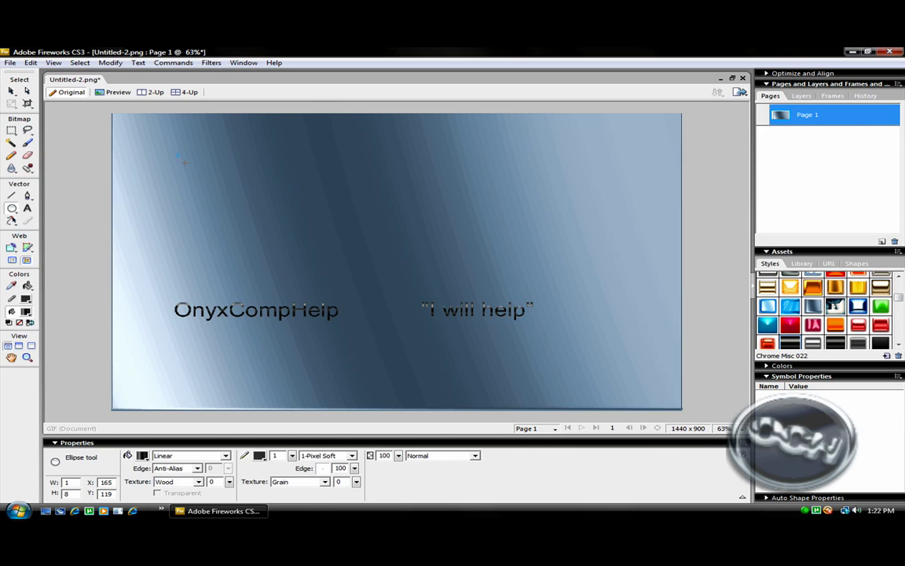
pyautogui.moveTo(178, 152); pyautogui.dragTo(289, 233)
pyautogui.moveTo(290, 233); pyautogui.dragTo(286, 232)
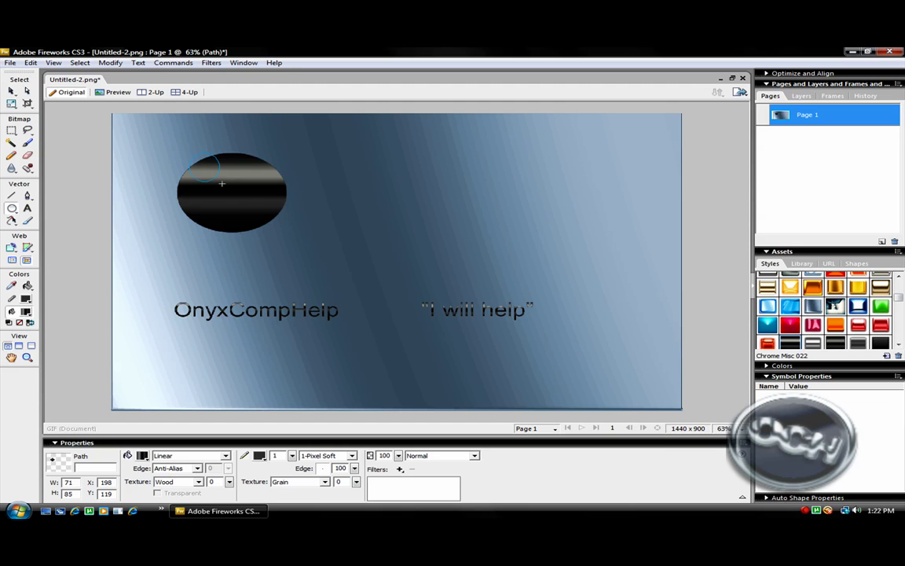
# Draw a smaller ellipse inside the black one and try the silver chrome style, followed by a dark chrome style with a glow.
pyautogui.moveTo(221, 183); pyautogui.dragTo(285, 229)
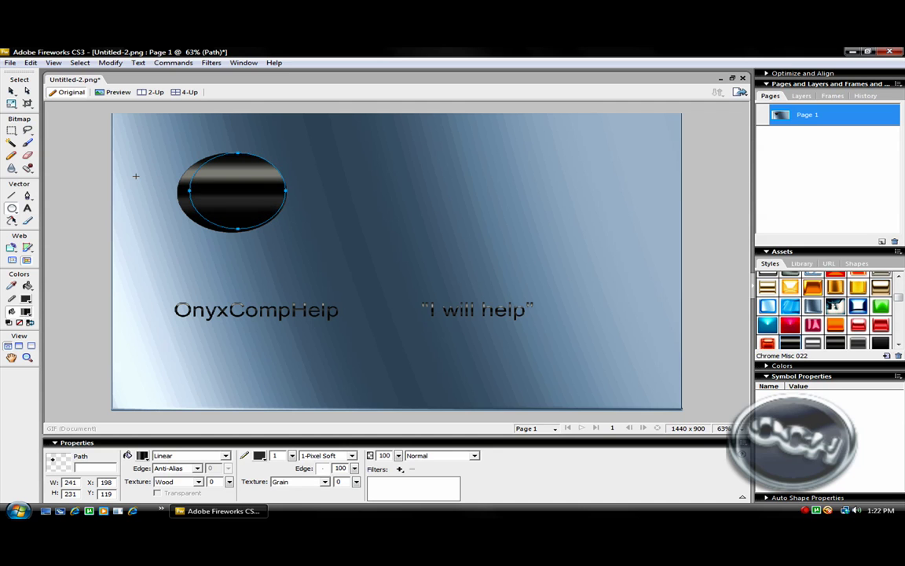
pyautogui.click(815, 343)
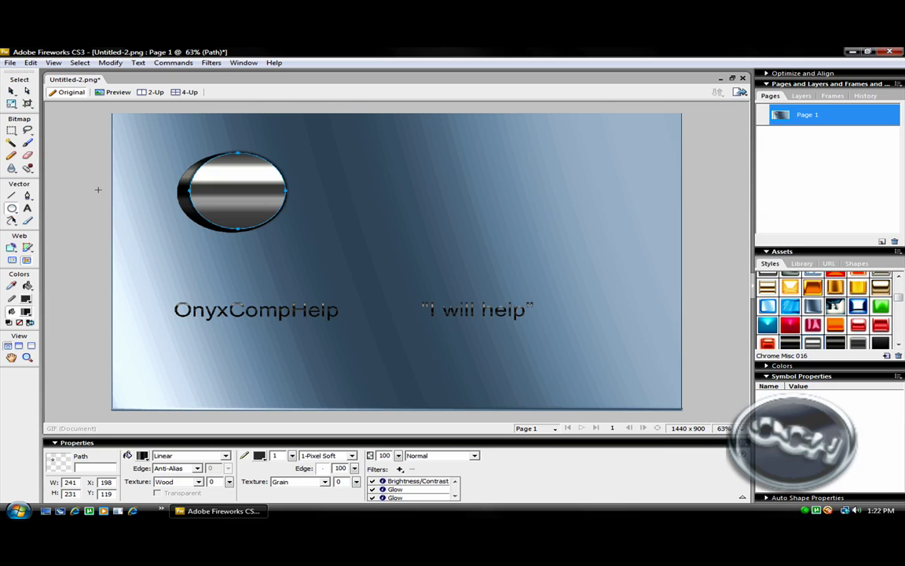
pyautogui.click(859, 344)
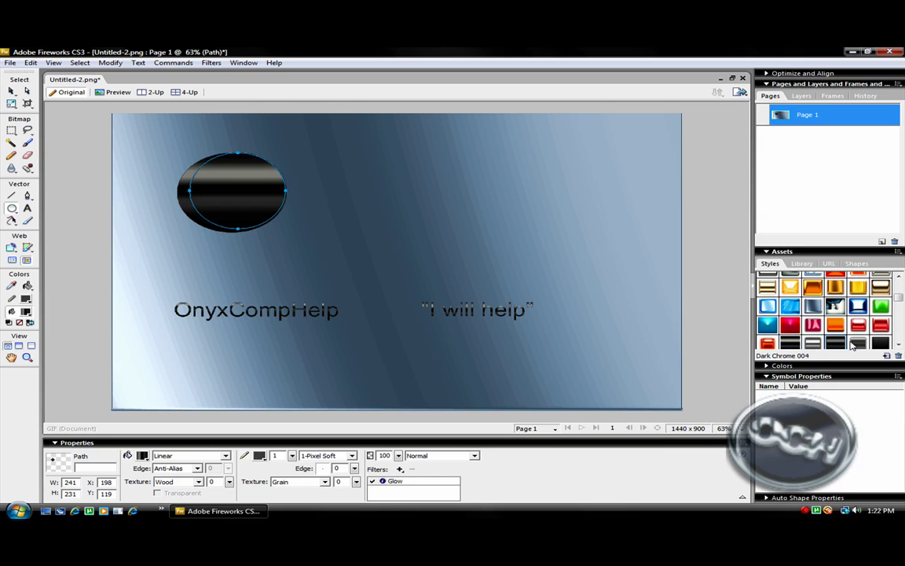
# Restyle the inner ellipse with a half-silver, half-black chrome style with a drop shadow and centre it inside the black ellipse.
pyautogui.click(860, 345)
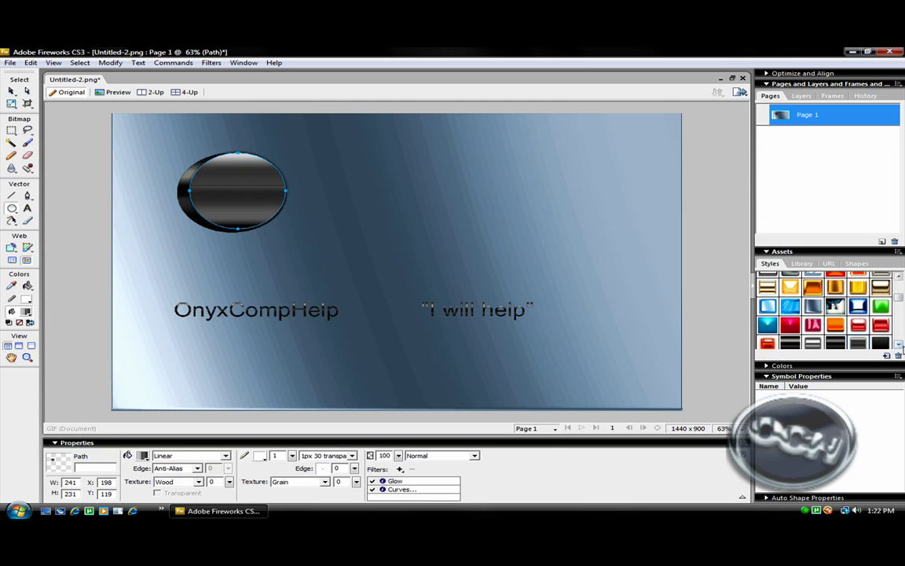
pyautogui.click(880, 345)
pyautogui.click(794, 326)
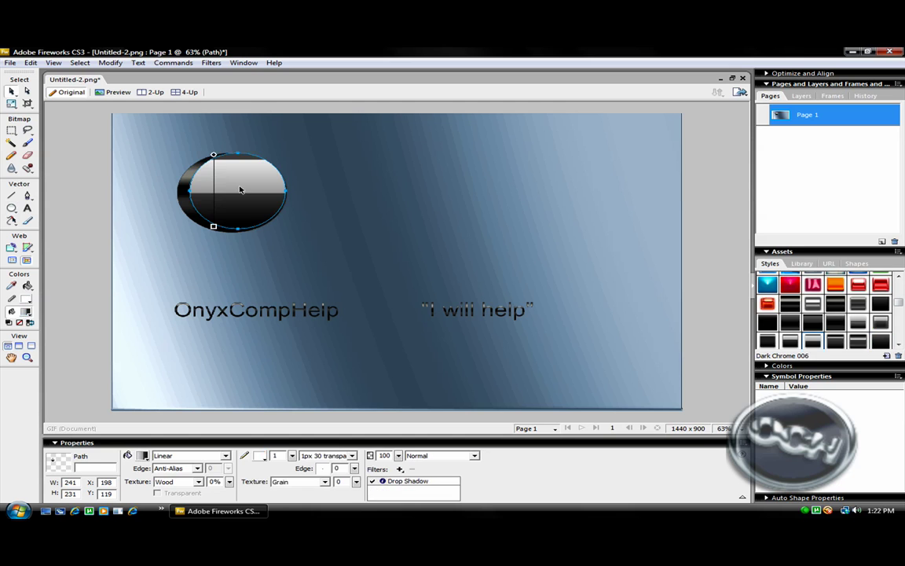
pyautogui.moveTo(241, 189)
pyautogui.mouseDown()
pyautogui.moveTo(223, 191)
pyautogui.moveTo(234, 191)
pyautogui.mouseUp()
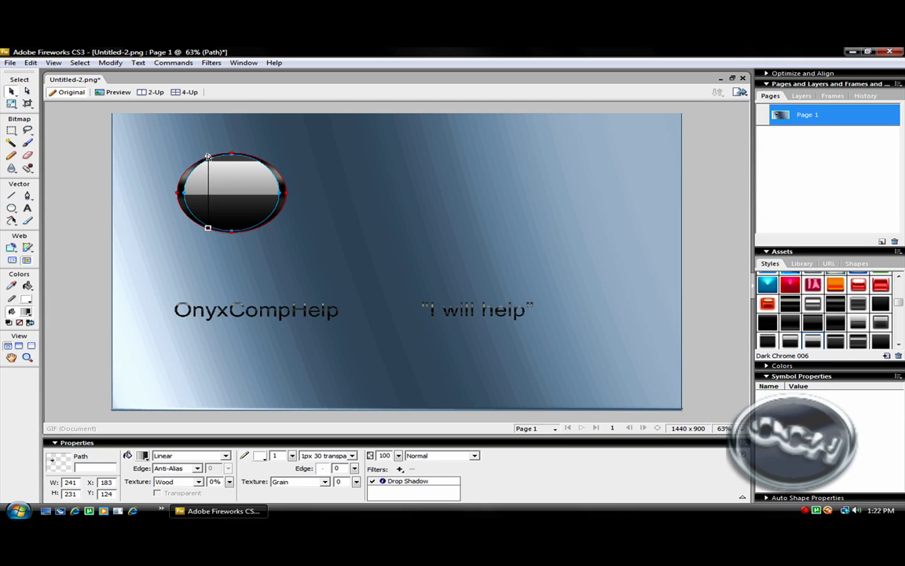
# Shift the inner ellipse's gradient so the silver band crosses its middle, and nudge the ellipse to X 183, Y 122.
pyautogui.moveTo(208, 157); pyautogui.dragTo(234, 169)
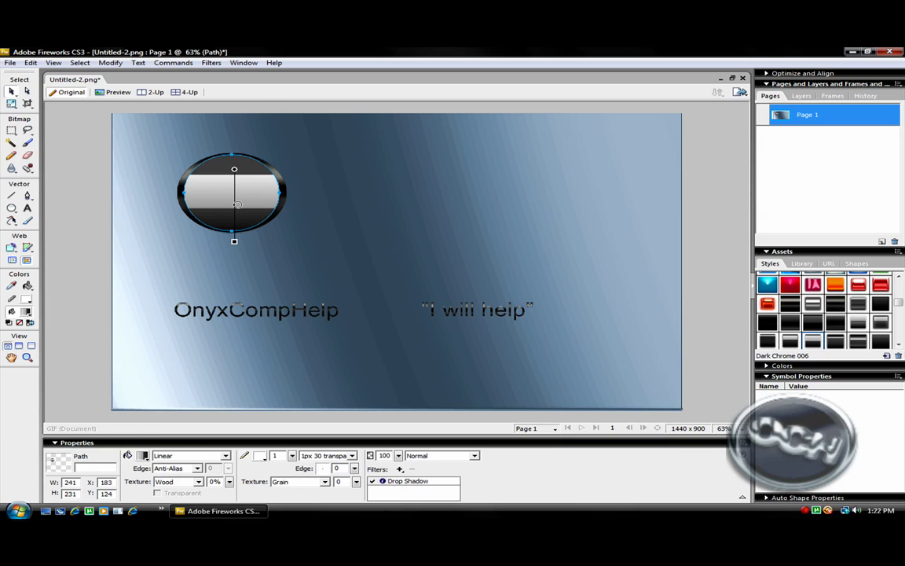
pyautogui.moveTo(251, 206); pyautogui.dragTo(251, 205)
pyautogui.press('Down')
pyautogui.press('Down')
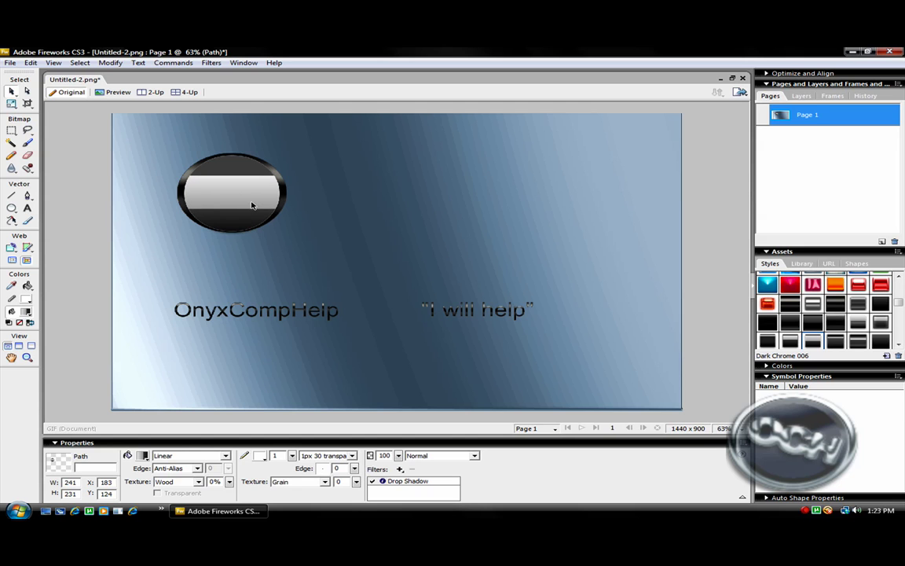
pyautogui.press('Up')
pyautogui.press('Up')
pyautogui.press('Up')
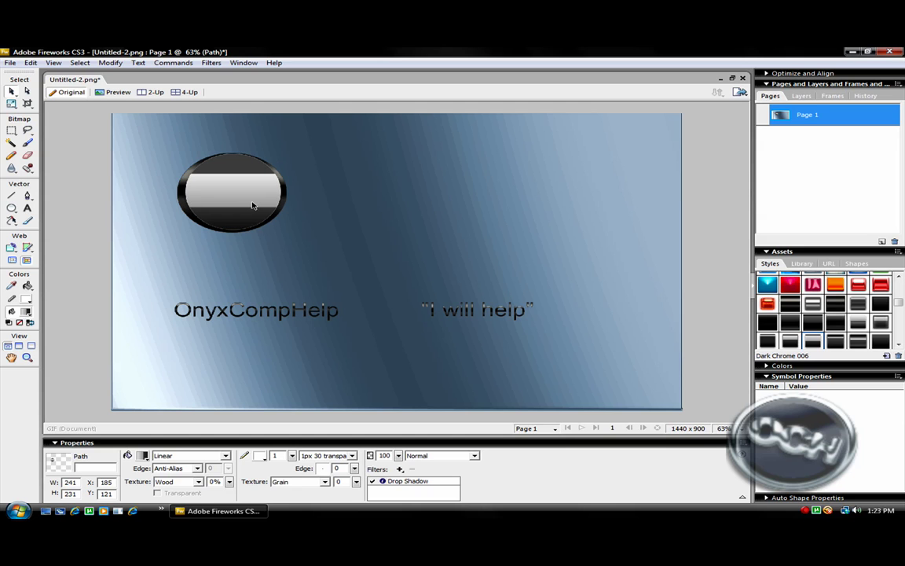
pyautogui.press('Left')
pyautogui.press('Left')
pyautogui.press('Down')
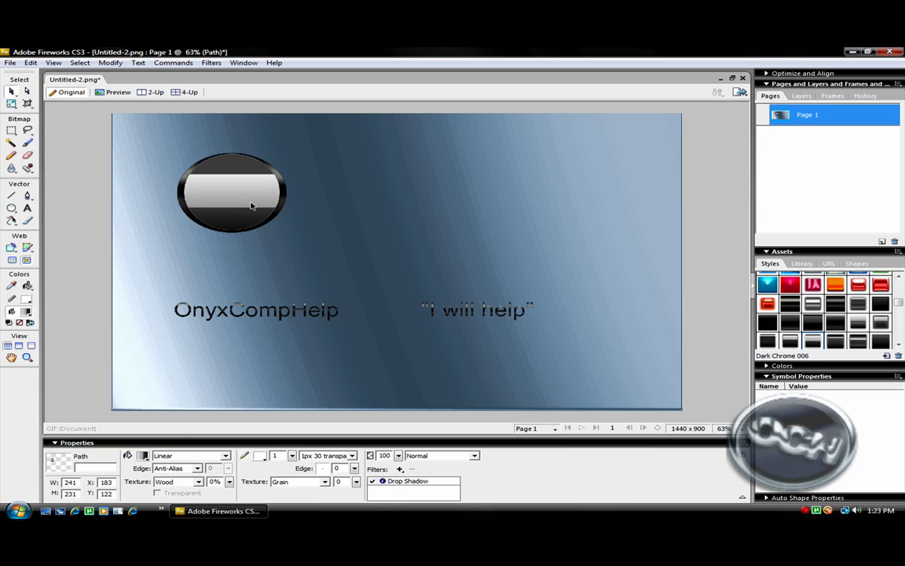
pyautogui.click(251, 205)
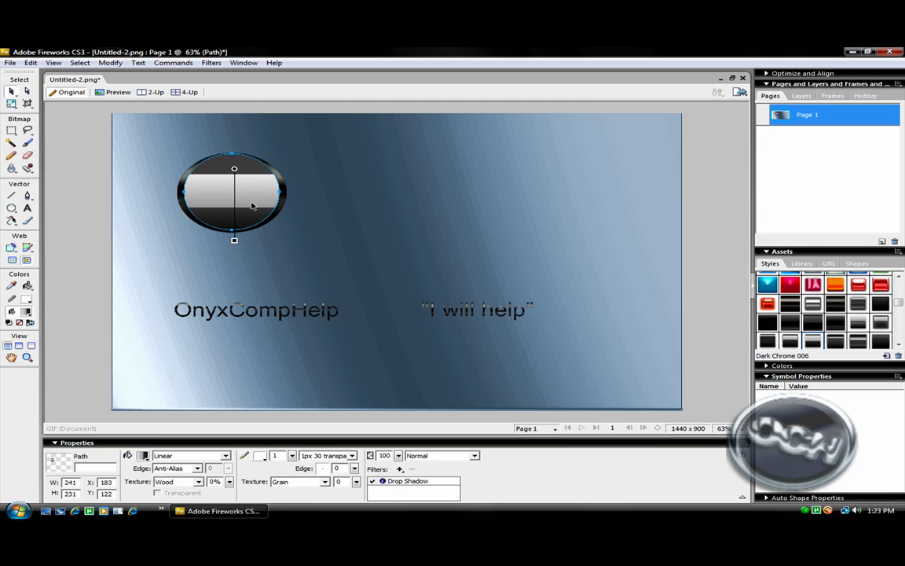
# Add the text "OCH" in the Chrome Misc 022 style and centre it on the ellipse's silver band.
pyautogui.click(27, 207)
pyautogui.click(197, 189)
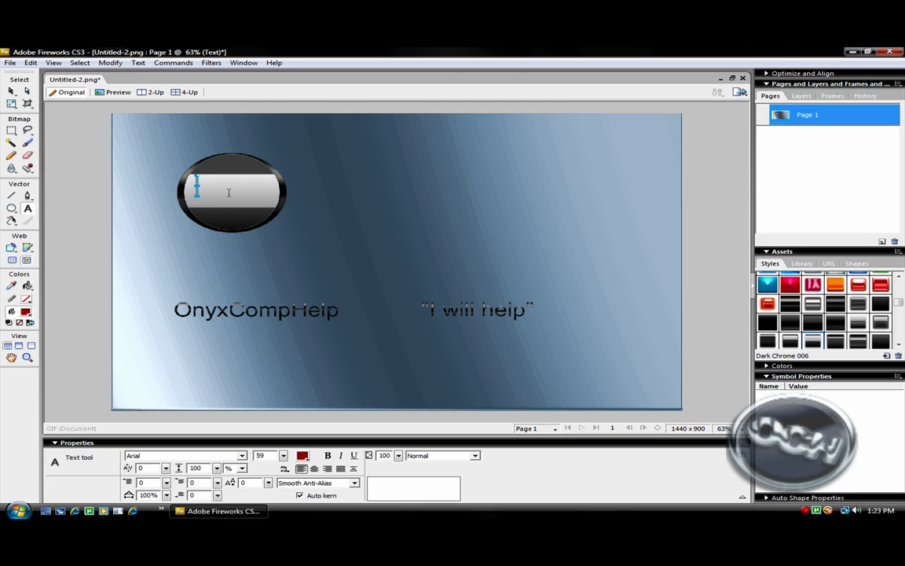
pyautogui.write('OCH')
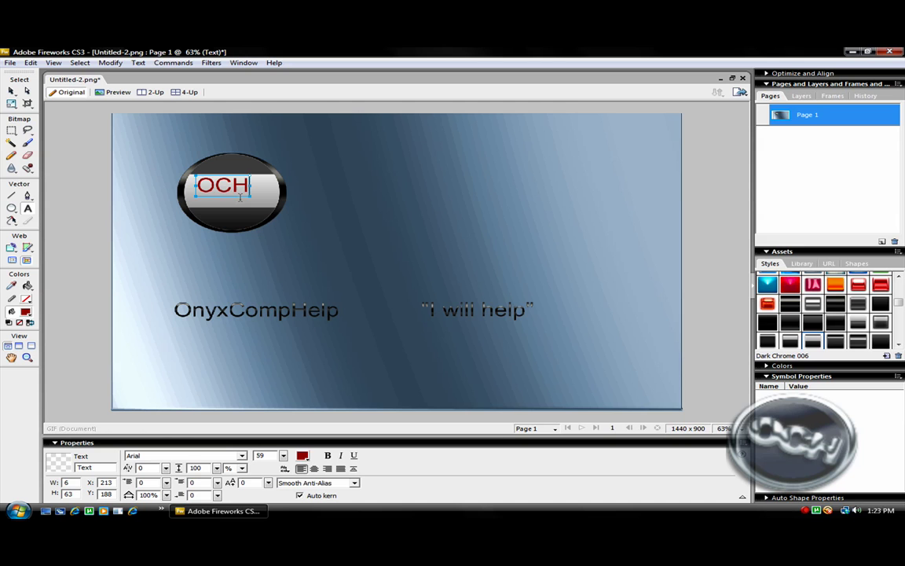
pyautogui.press('Escape')
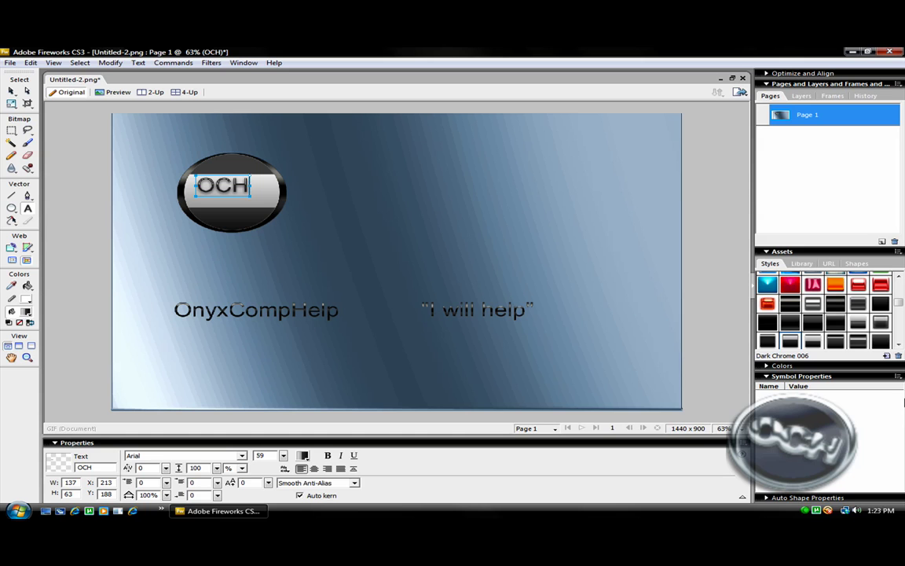
pyautogui.click(791, 303)
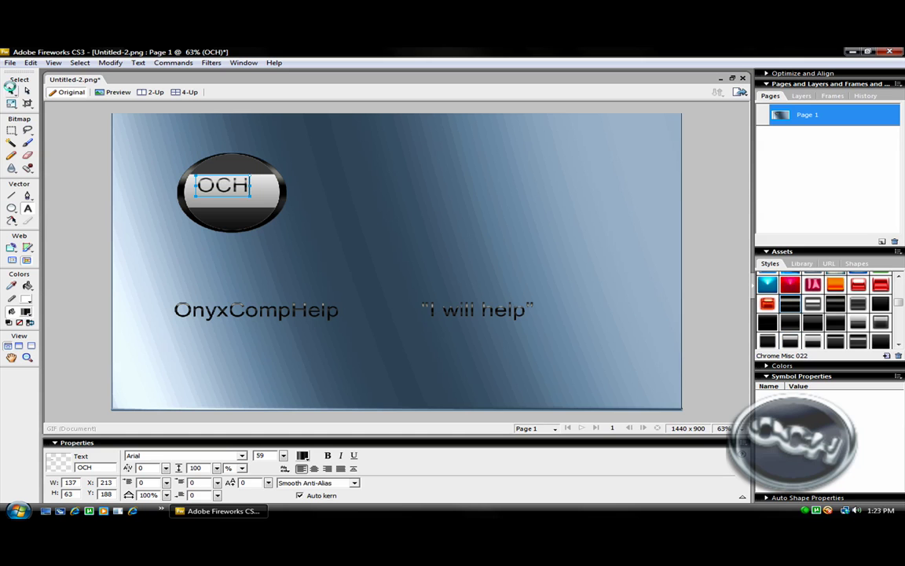
pyautogui.click(11, 90)
pyautogui.moveTo(226, 188); pyautogui.dragTo(242, 204)
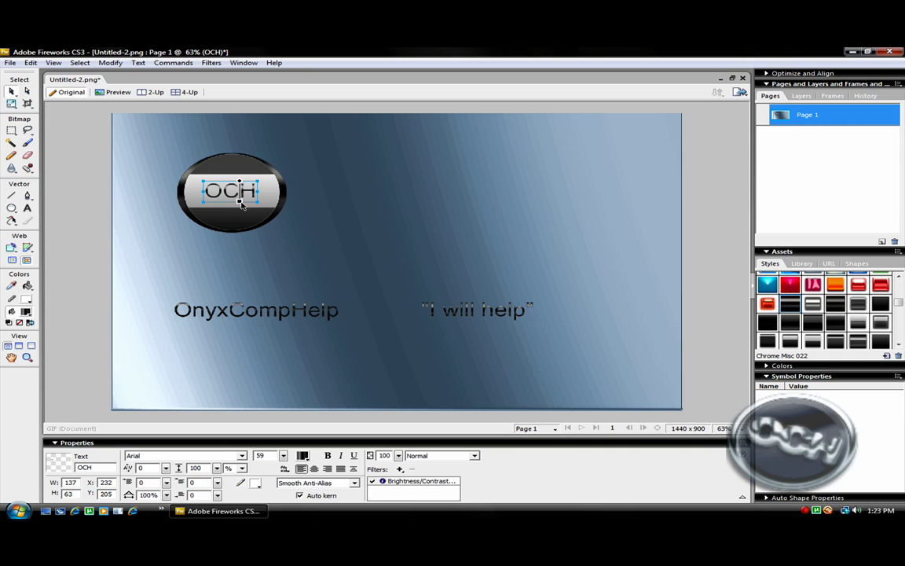
pyautogui.click(301, 239)
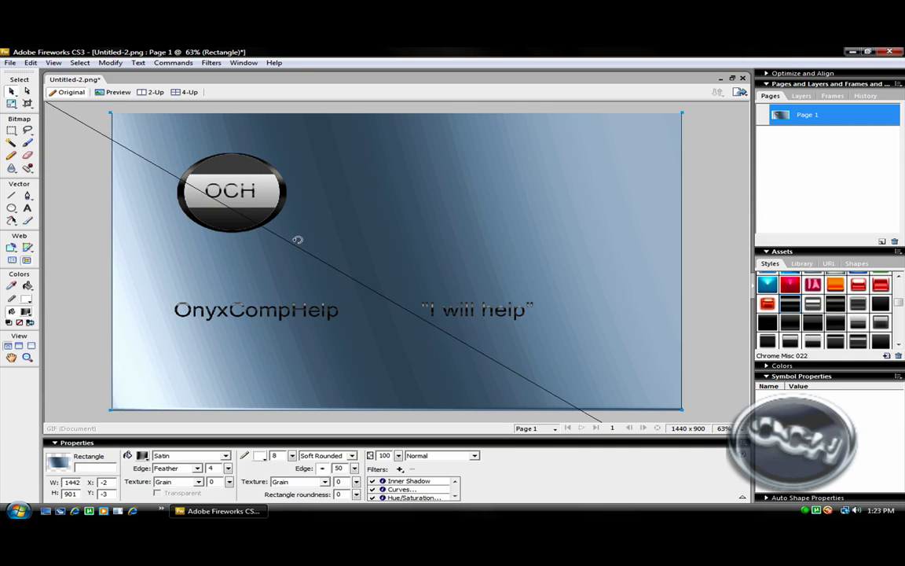
# Rotate the OCH text counterclockwise so it slants upward to the right within the ellipse.
pyautogui.click(262, 196)
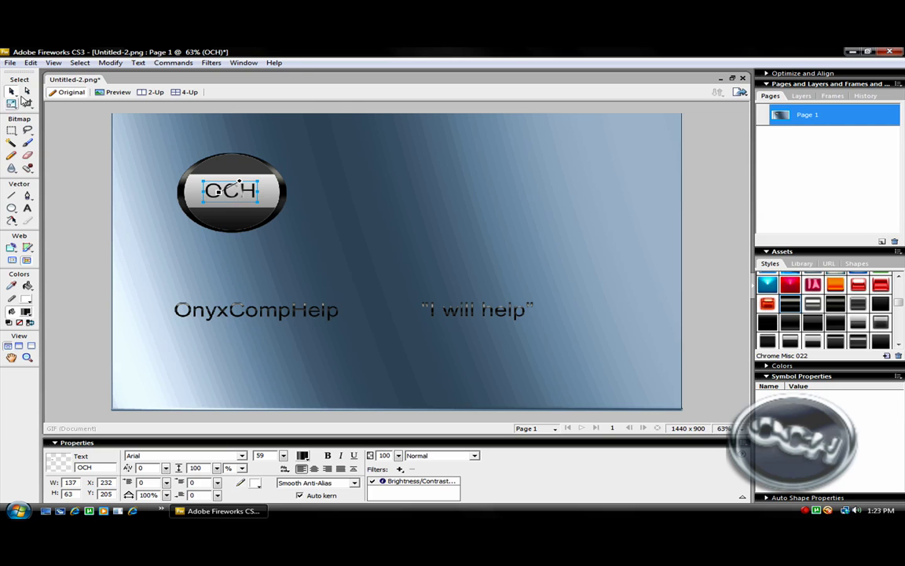
pyautogui.click(11, 103)
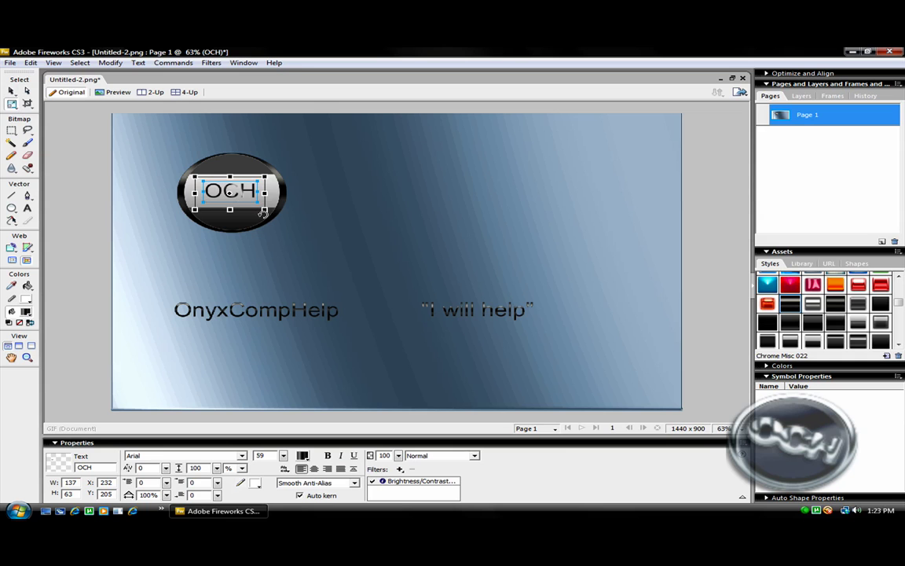
pyautogui.moveTo(255, 207)
pyautogui.mouseDown()
pyautogui.moveTo(238, 216)
pyautogui.moveTo(252, 218)
pyautogui.moveTo(269, 198)
pyautogui.mouseUp()
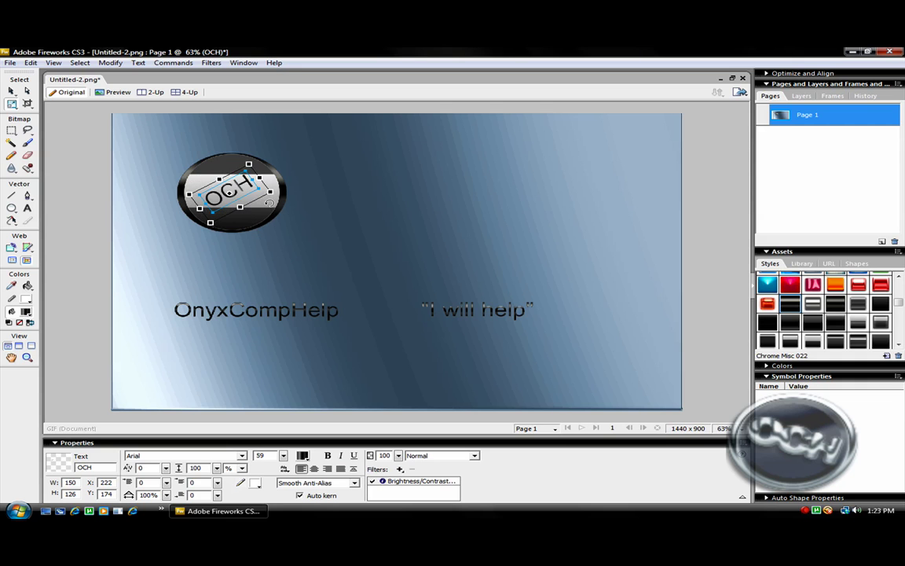
# Tilt the inner ellipse's gradient so its silver band runs diagonally behind the OCH text.
pyautogui.click(11, 91)
pyautogui.click(234, 169)
pyautogui.moveTo(234, 169); pyautogui.dragTo(252, 165)
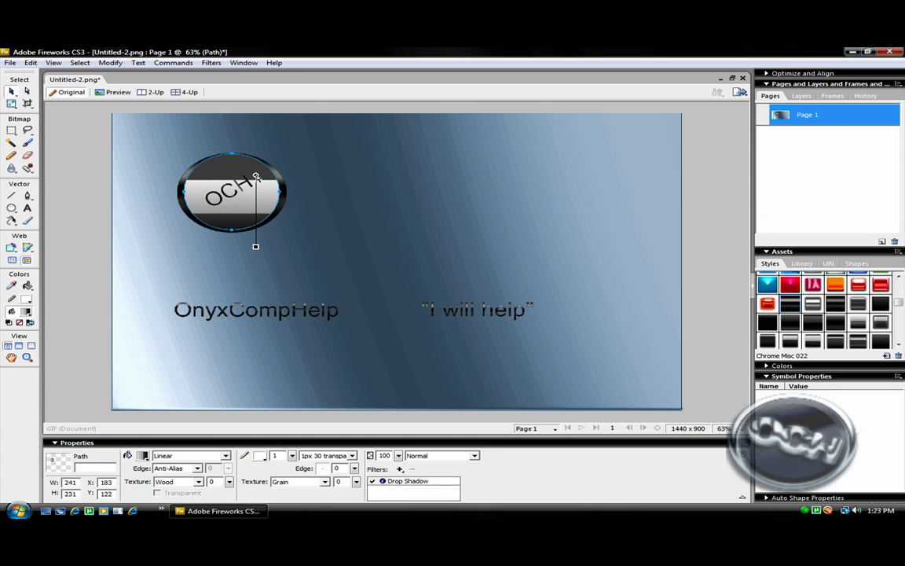
pyautogui.moveTo(252, 235); pyautogui.dragTo(289, 232)
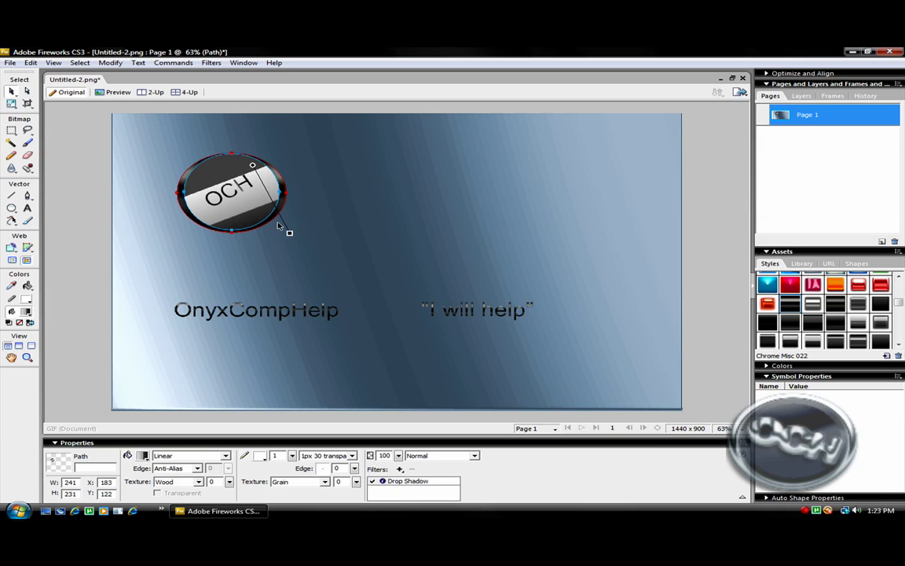
# Rotate the OCH text slightly back to match the silver band's slant and move it to about X 233, Y 190.
pyautogui.click(245, 188)
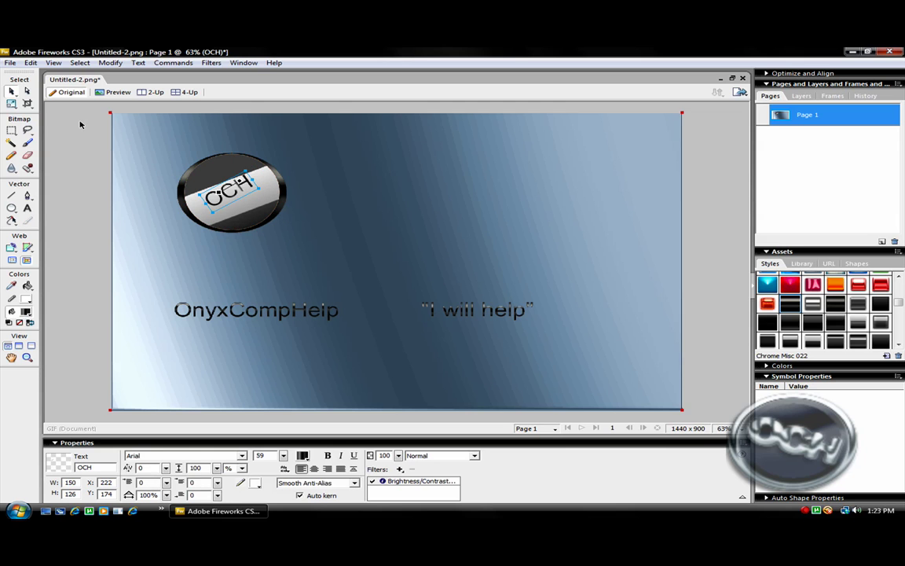
pyautogui.click(17, 105)
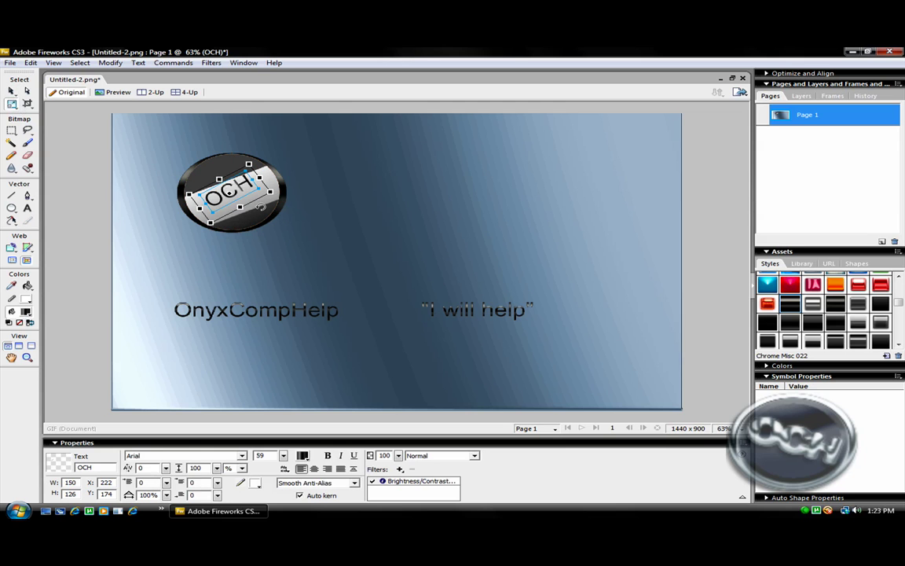
pyautogui.moveTo(259, 210); pyautogui.dragTo(235, 202)
pyautogui.click(11, 91)
pyautogui.click(237, 202)
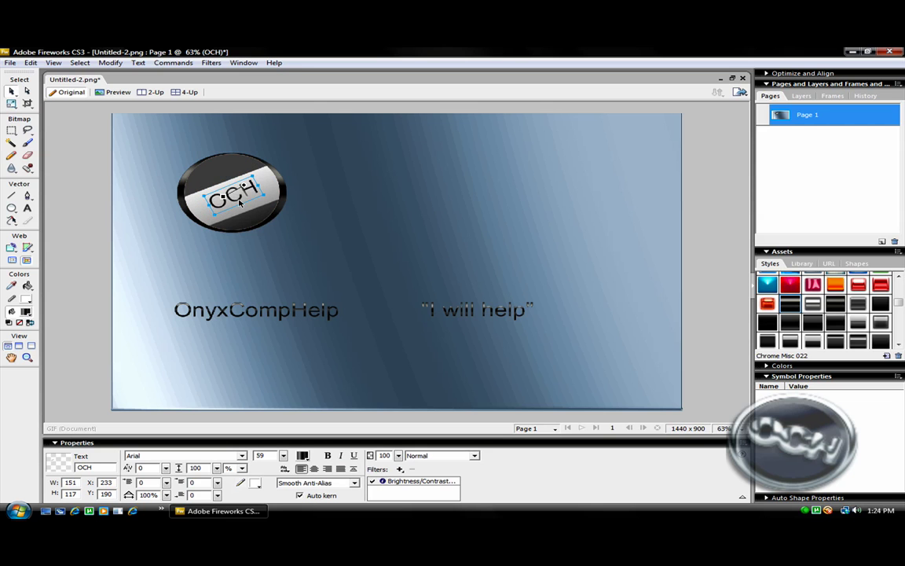
pyautogui.click(11, 103)
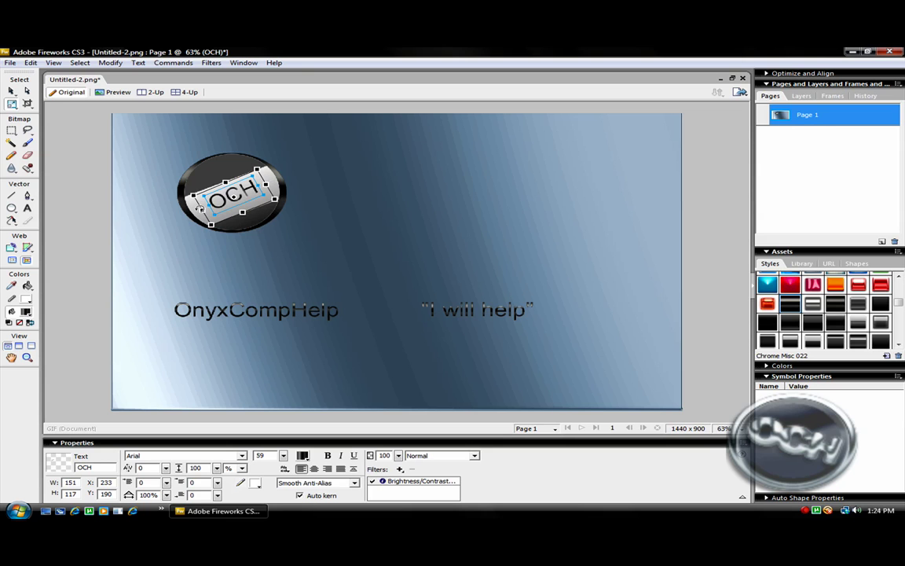
pyautogui.click(11, 92)
# Nudge the inner ellipse down to X 182, Y 124 within the black ellipse.
pyautogui.click(209, 209)
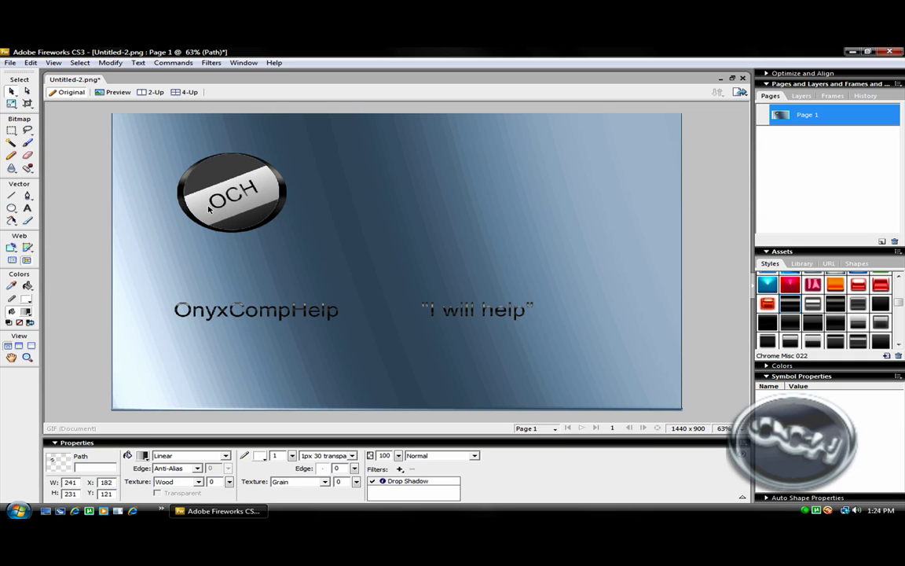
pyautogui.press('Down')
pyautogui.press('Down')
pyautogui.press('Down')
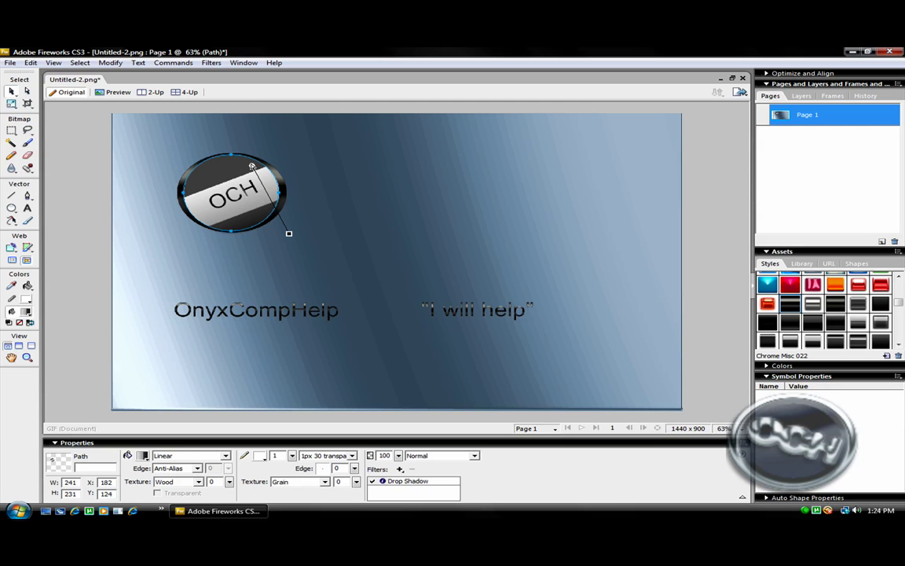
# Shift the inner ellipse's gradient slightly left and move the OCH text onto the band at X 227, Y 185.
pyautogui.moveTo(251, 165)
pyautogui.mouseDown()
pyautogui.moveTo(243, 165)
pyautogui.moveTo(237, 198)
pyautogui.mouseUp()
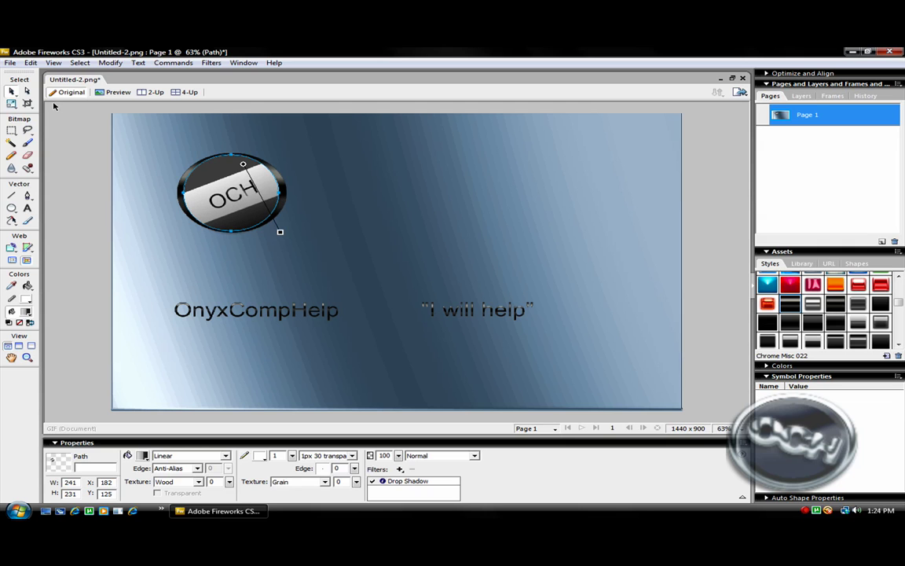
pyautogui.click(222, 204)
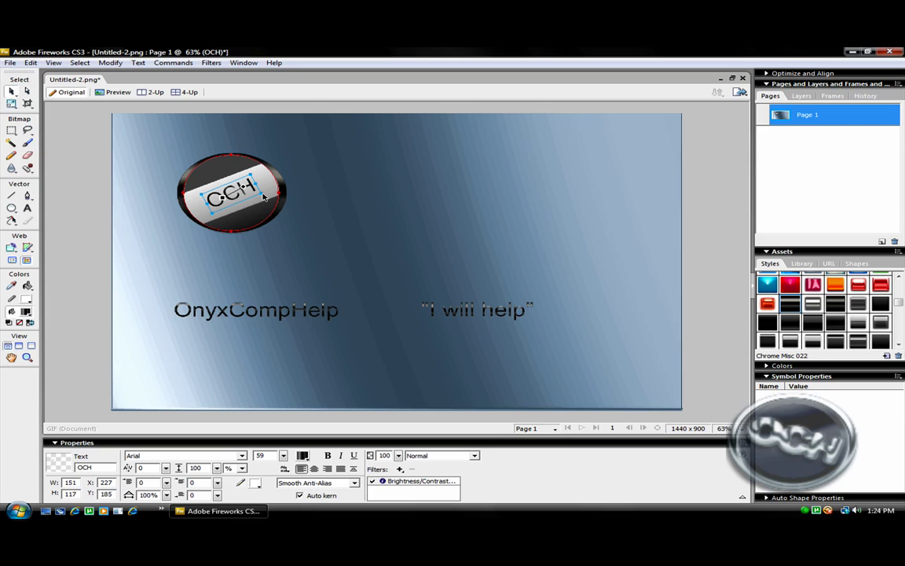
# Try to resize the OCH text box by its lower-right corner.
pyautogui.moveTo(262, 197); pyautogui.dragTo(260, 198)
pyautogui.click(50, 63)
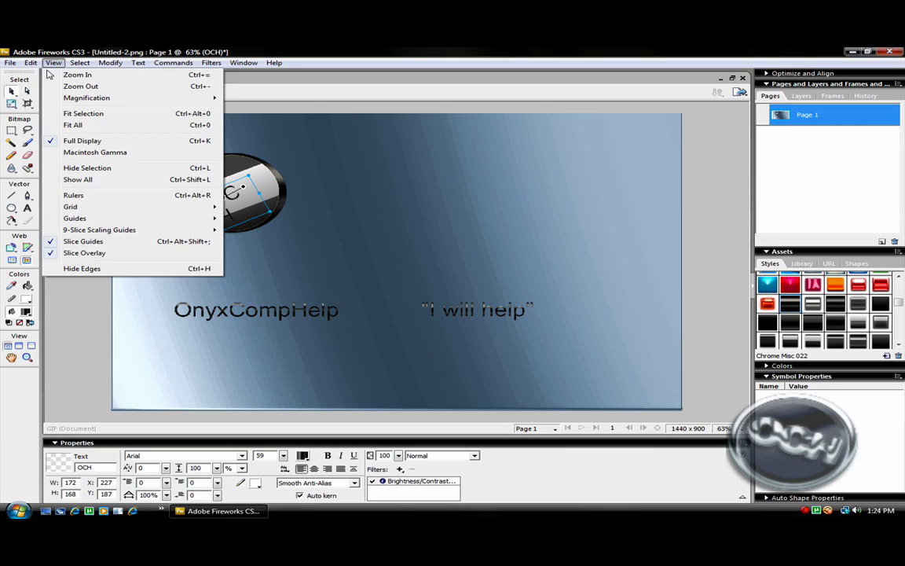
pyautogui.click(77, 74)
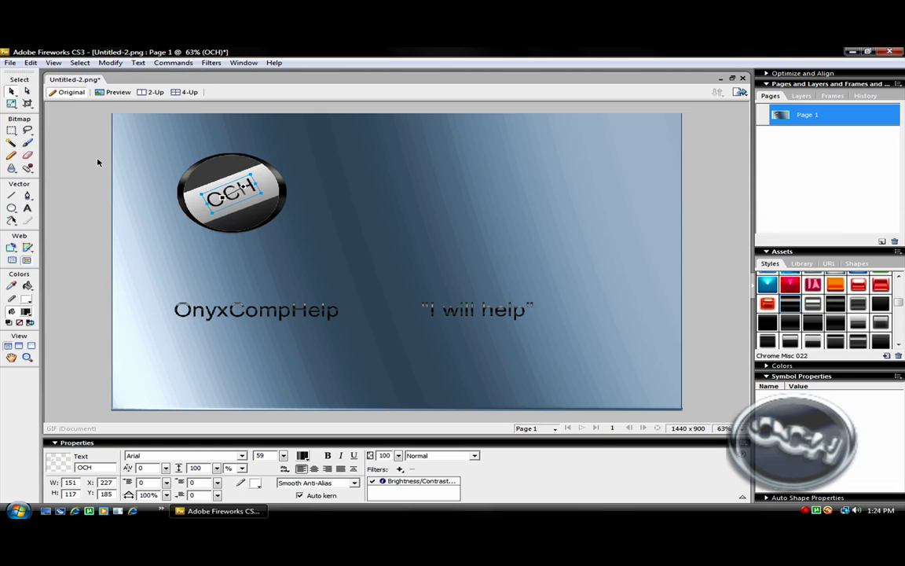
pyautogui.click(269, 379)
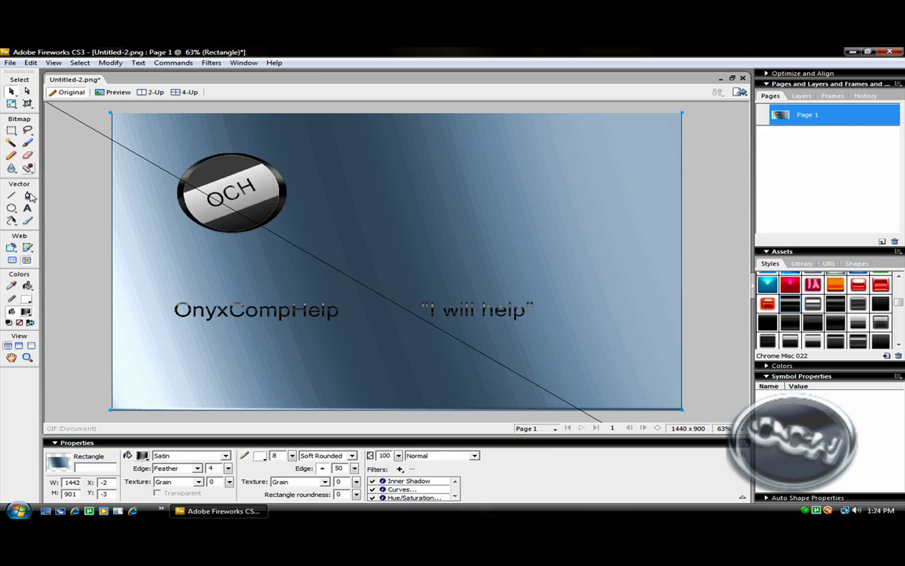
pyautogui.click(11, 209)
pyautogui.moveTo(11, 209); pyautogui.dragTo(81, 269)
pyautogui.click(68, 276)
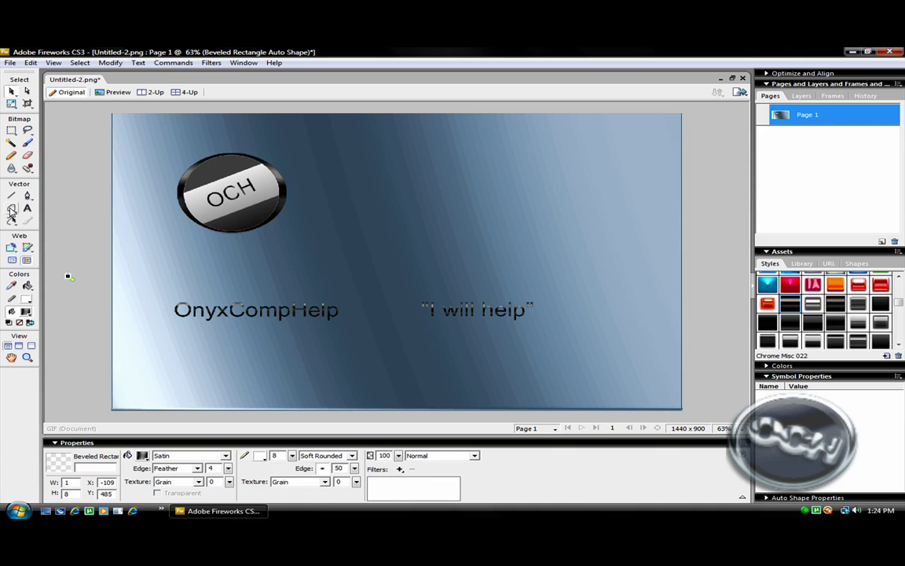
# Draw a right-pointing arrow about 329 × 127 px to the right of the logo, above the "I will help" text.
pyautogui.moveTo(12, 209); pyautogui.dragTo(48, 257)
pyautogui.moveTo(358, 197)
pyautogui.mouseDown()
pyautogui.moveTo(471, 265)
pyautogui.moveTo(485, 238)
pyautogui.mouseUp()
pyautogui.moveTo(421, 249); pyautogui.dragTo(469, 233)
# Style the arrow with Chrome Misc 022 after trying Dark Chrome 013 and 015, and reshape its tail to about 340 × 132 px overall.
pyautogui.click(791, 343)
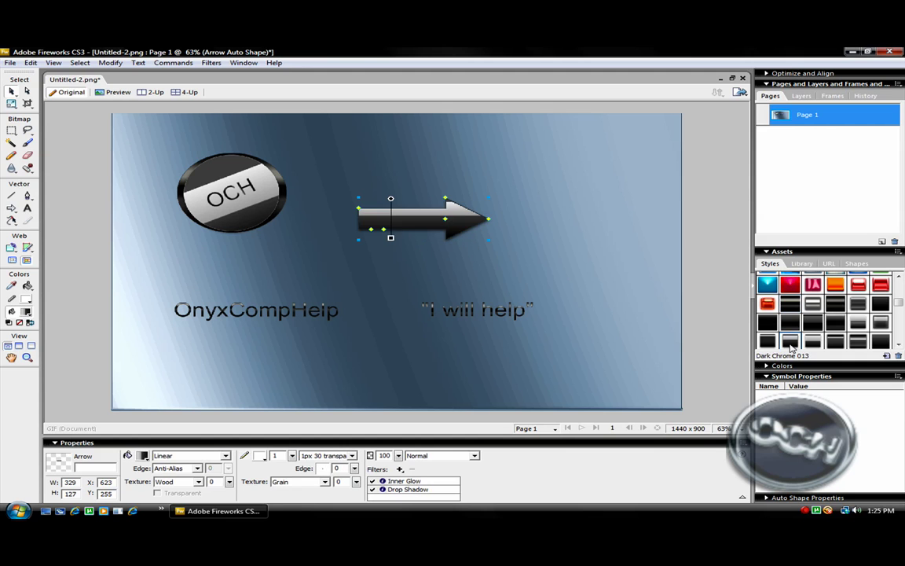
pyautogui.click(835, 343)
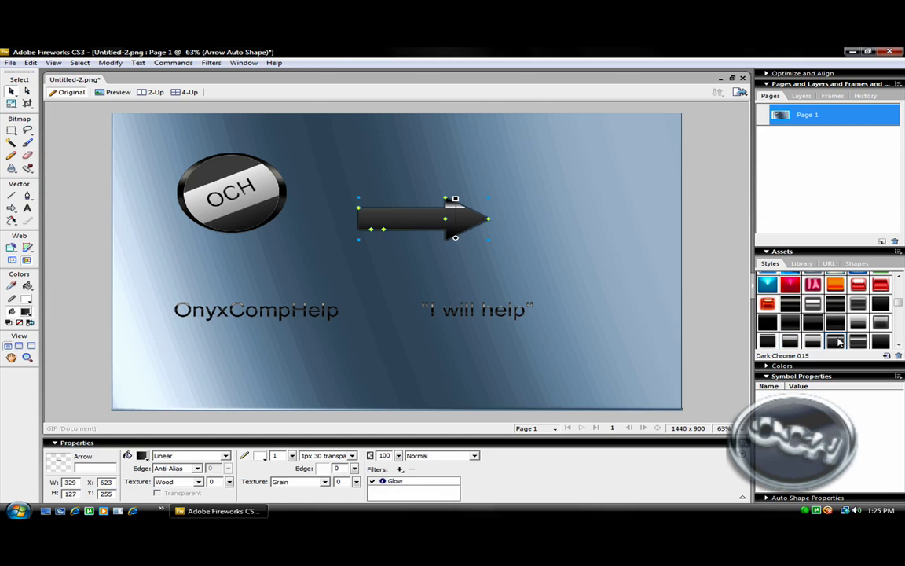
pyautogui.click(792, 306)
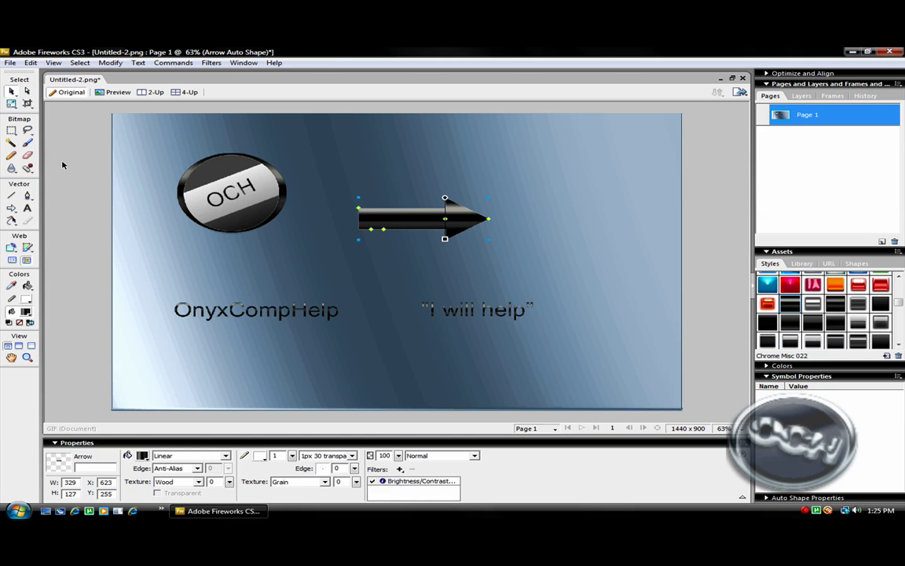
pyautogui.moveTo(359, 208); pyautogui.dragTo(354, 240)
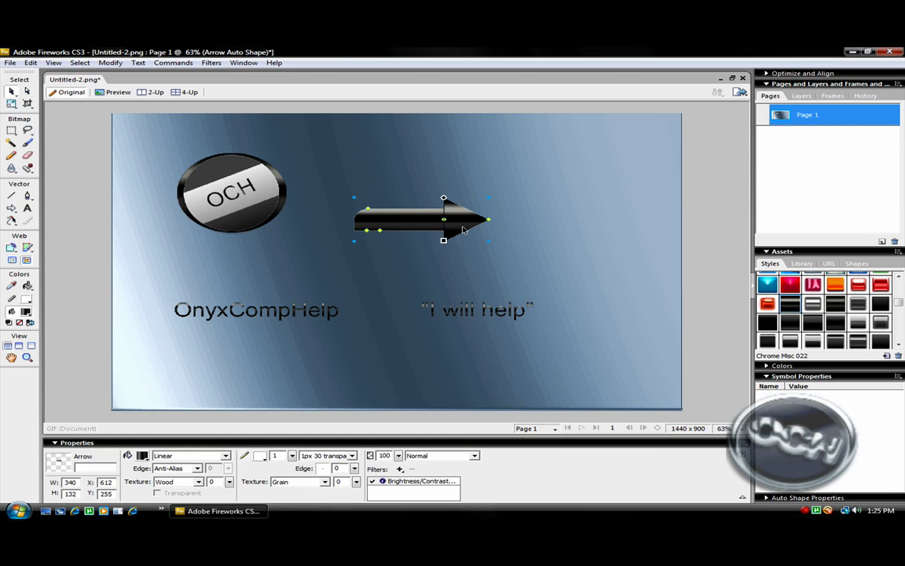
# Rotate the chrome arrow to point left and move it beside the OCH logo at X 534, Y 176.
pyautogui.click(12, 104)
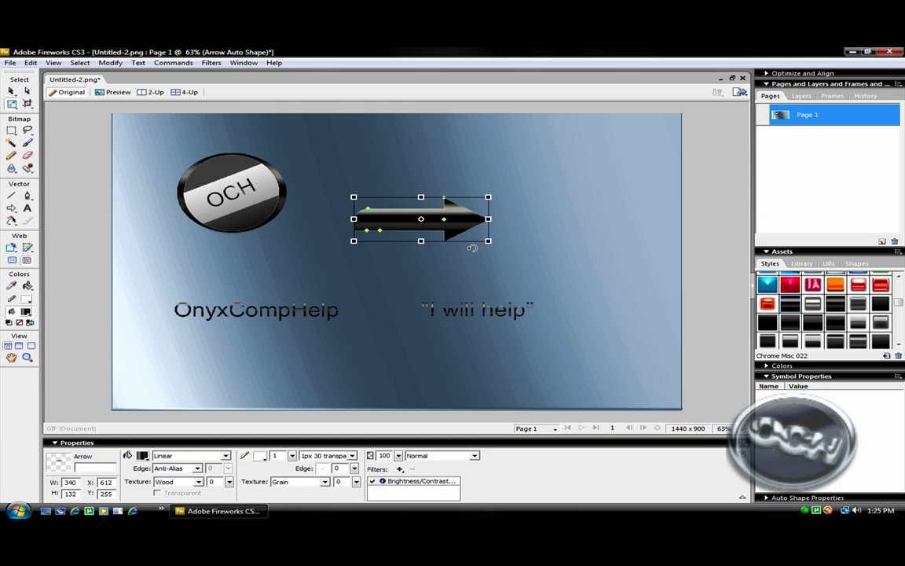
pyautogui.moveTo(476, 250); pyautogui.dragTo(297, 132)
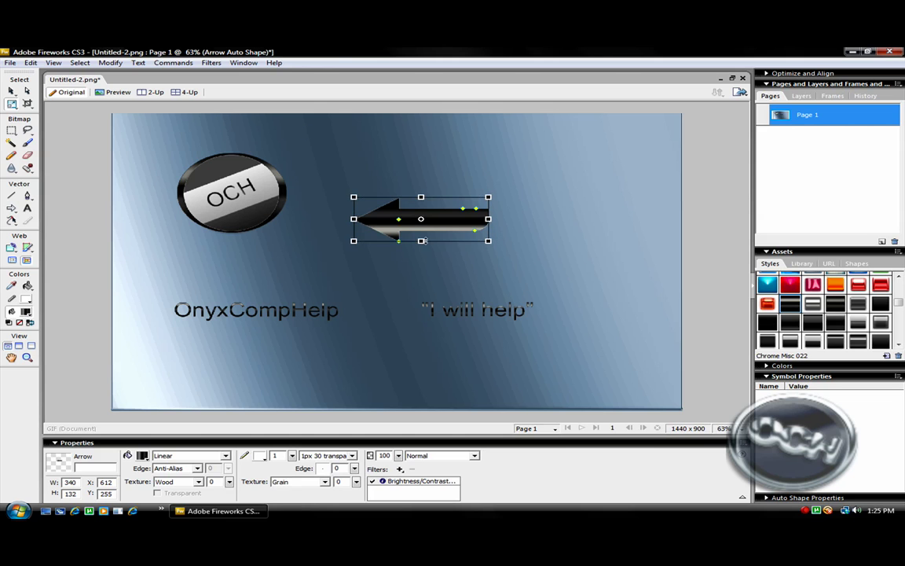
pyautogui.click(11, 91)
pyautogui.moveTo(359, 219); pyautogui.dragTo(351, 218)
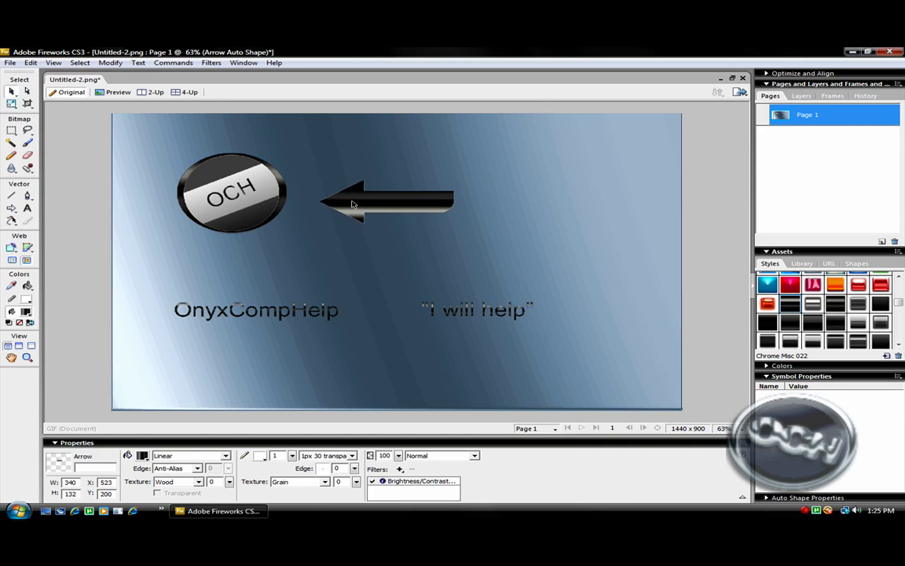
pyautogui.moveTo(352, 204); pyautogui.dragTo(357, 195)
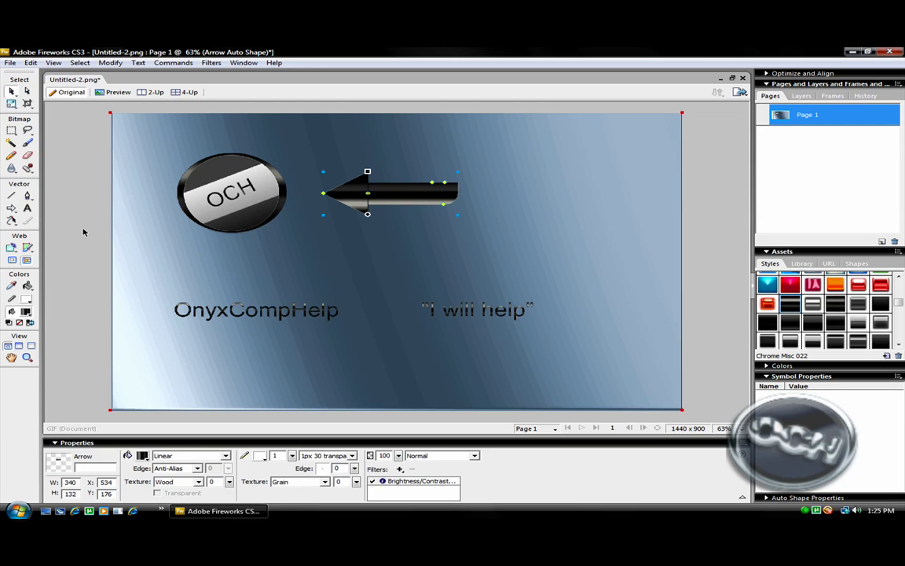
pyautogui.click(11, 208)
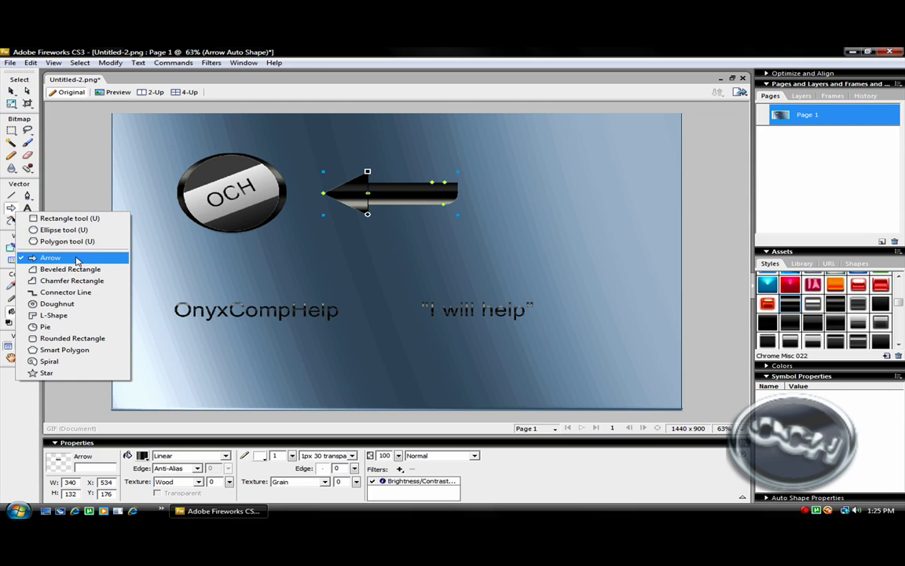
pyautogui.click(79, 218)
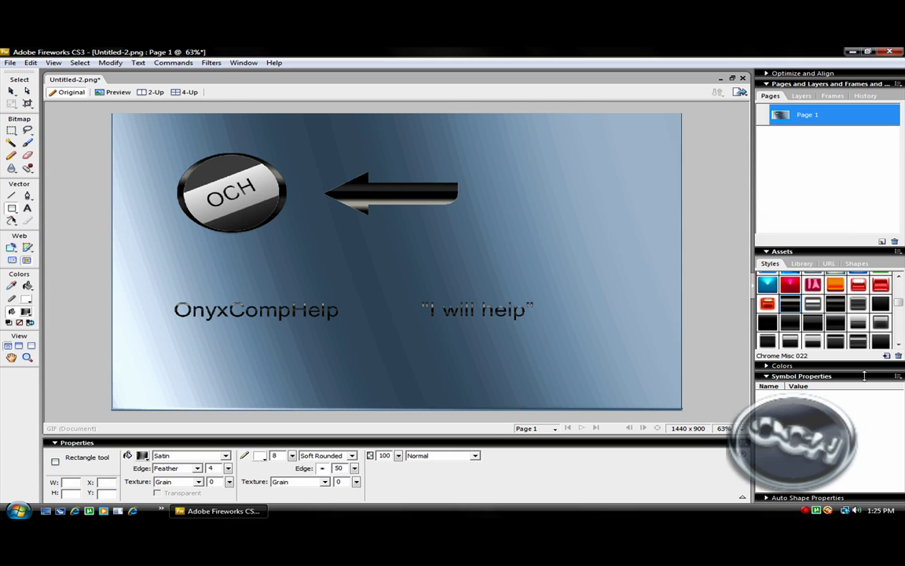
pyautogui.scroll(5, 809, 307)
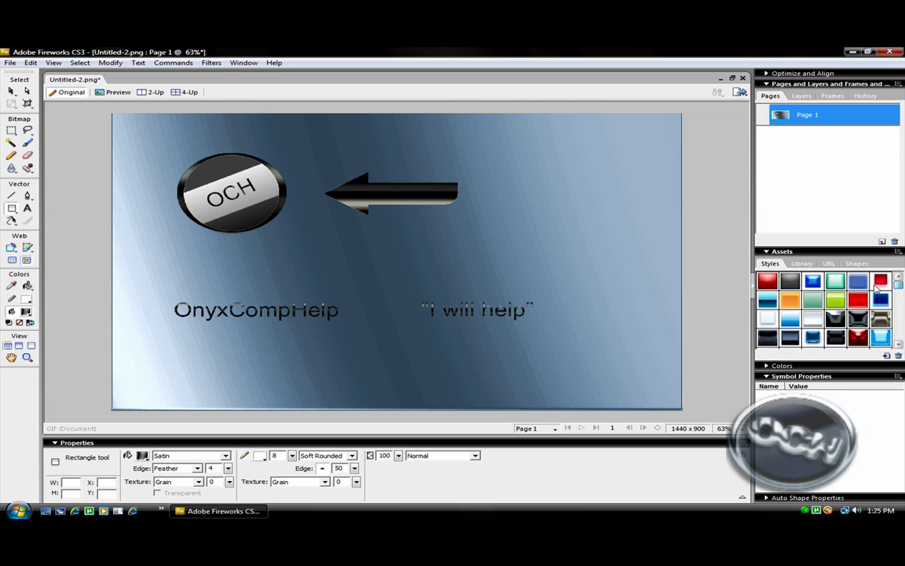
pyautogui.click(878, 283)
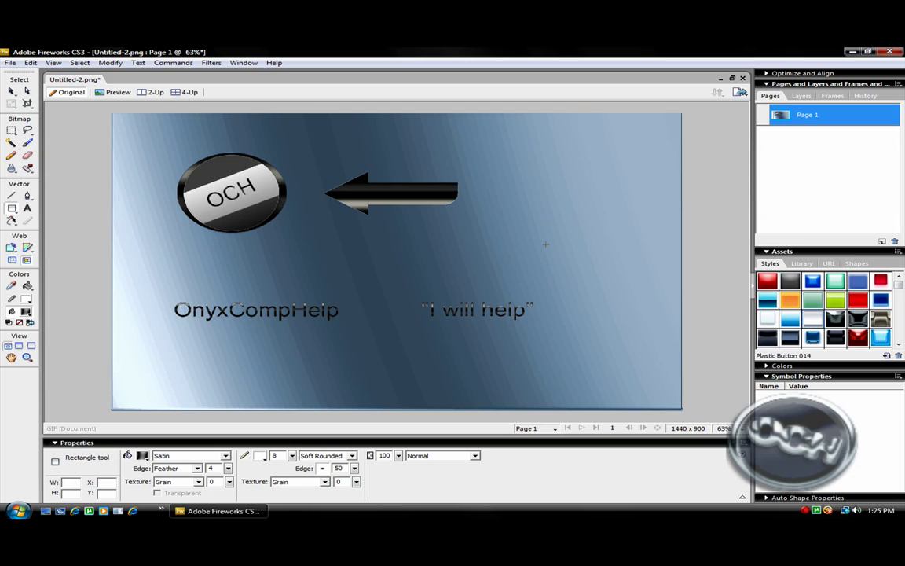
pyautogui.moveTo(545, 244); pyautogui.dragTo(621, 366)
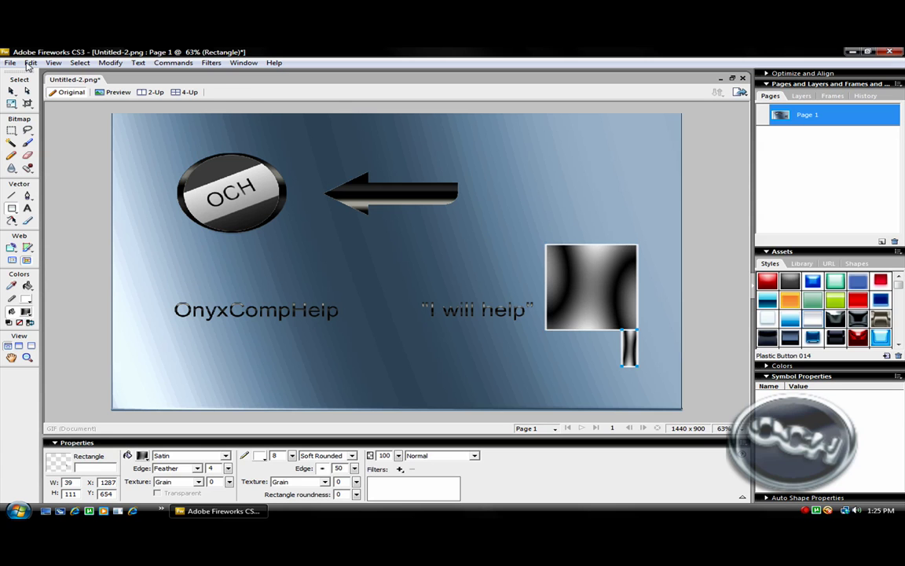
pyautogui.click(58, 66)
pyautogui.click(55, 75)
pyautogui.click(31, 66)
pyautogui.click(46, 72)
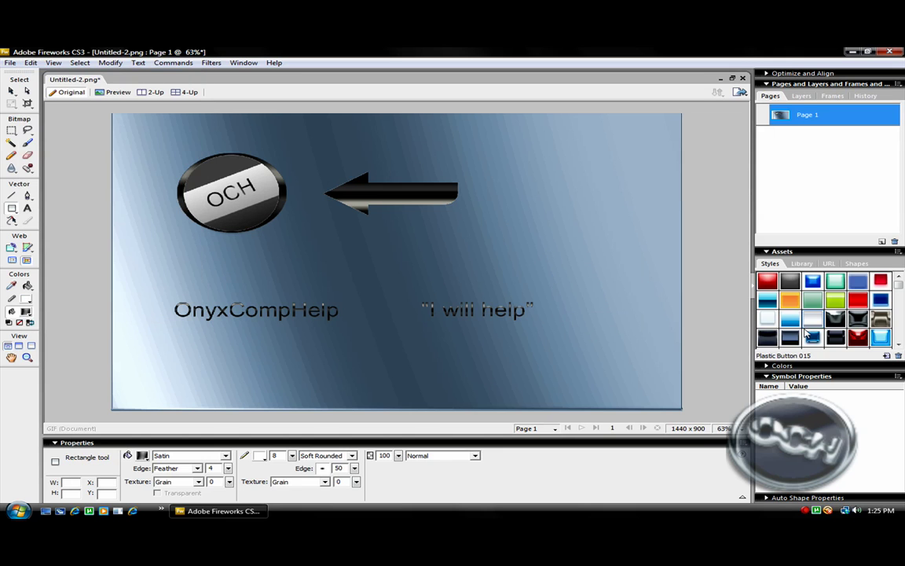
# Draw a tall rectangle of about 138 × 314 px above a flat one of about 239 × 55 px near the canvas's right edge, both styled Chrome Reflective 005.
pyautogui.moveTo(582, 235); pyautogui.dragTo(542, 358)
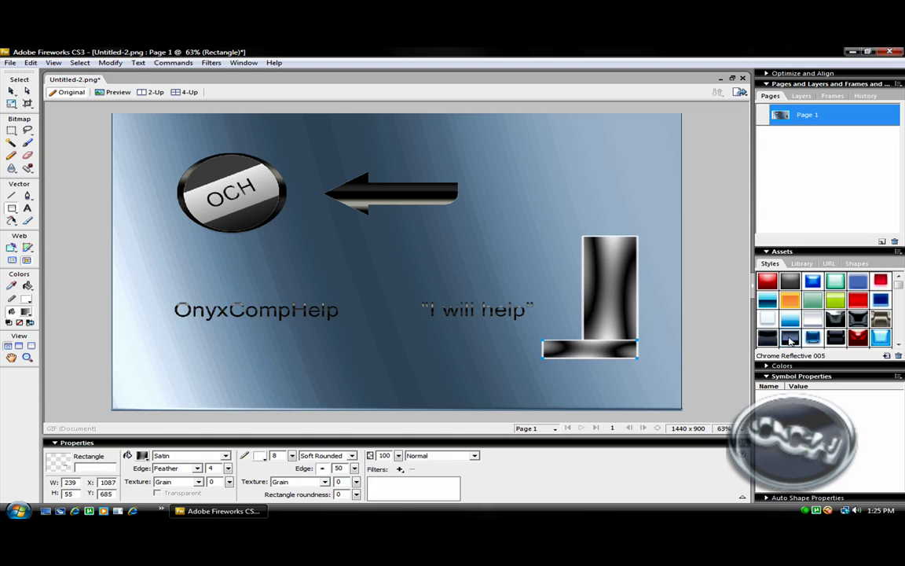
pyautogui.click(791, 339)
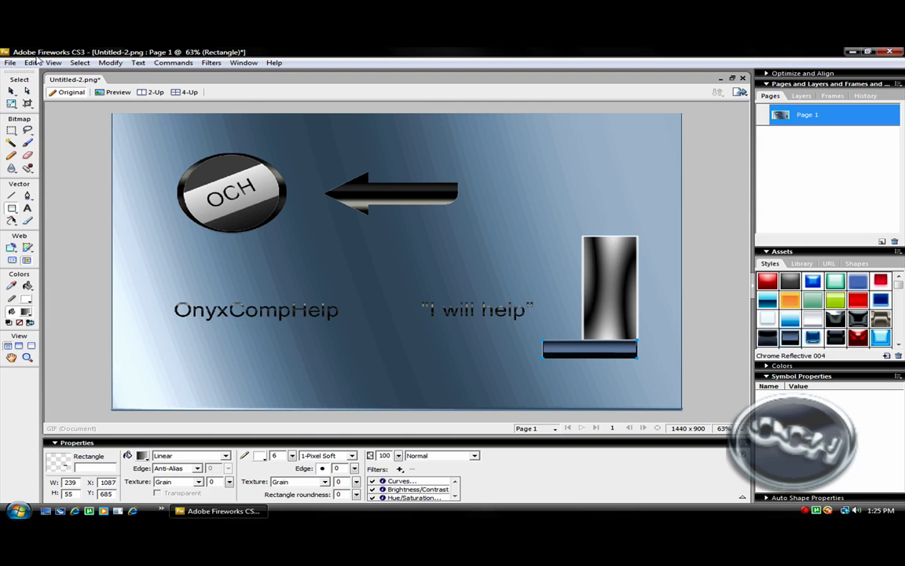
pyautogui.click(31, 63)
pyautogui.click(11, 91)
pyautogui.click(605, 290)
pyautogui.click(797, 338)
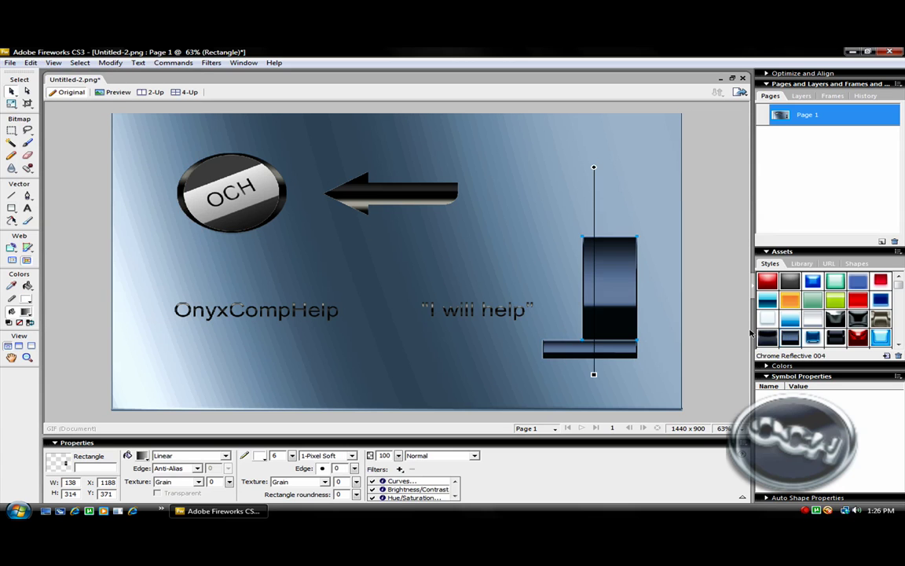
# Draw a stepped chain of rectangles from the flat one around the text, logo and arrow, and undo the last small one beyond the arrow.
pyautogui.click(13, 209)
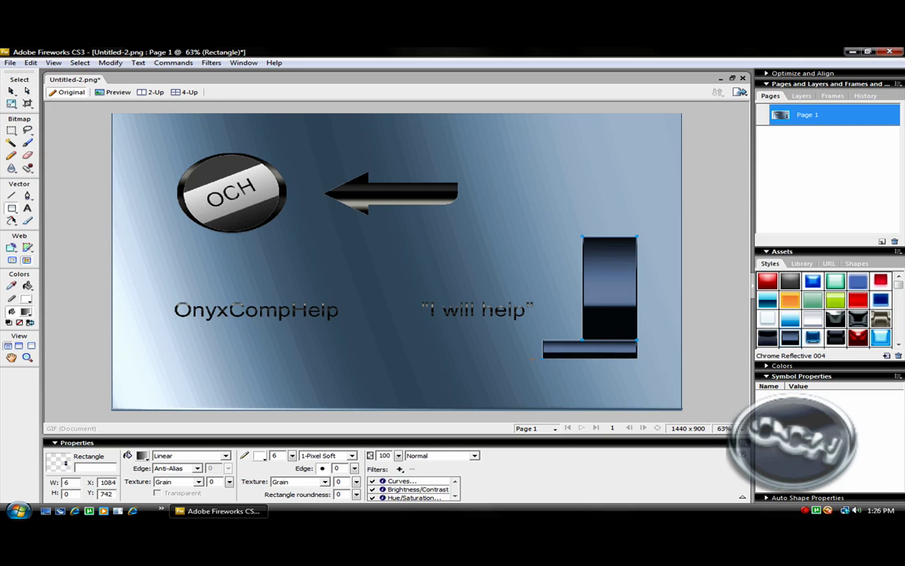
pyautogui.moveTo(544, 359)
pyautogui.mouseDown()
pyautogui.moveTo(422, 378)
pyautogui.moveTo(329, 330)
pyautogui.moveTo(348, 335)
pyautogui.moveTo(255, 353)
pyautogui.moveTo(146, 343)
pyautogui.mouseUp()
pyautogui.moveTo(146, 342)
pyautogui.mouseDown()
pyautogui.moveTo(130, 221)
pyautogui.moveTo(129, 247)
pyautogui.moveTo(137, 157)
pyautogui.moveTo(211, 125)
pyautogui.mouseUp()
pyautogui.moveTo(212, 126); pyautogui.dragTo(407, 163)
pyautogui.moveTo(408, 164); pyautogui.dragTo(502, 173)
pyautogui.moveTo(501, 174)
pyautogui.mouseDown()
pyautogui.moveTo(525, 267)
pyautogui.moveTo(564, 266)
pyautogui.moveTo(567, 301)
pyautogui.mouseUp()
pyautogui.click(54, 62)
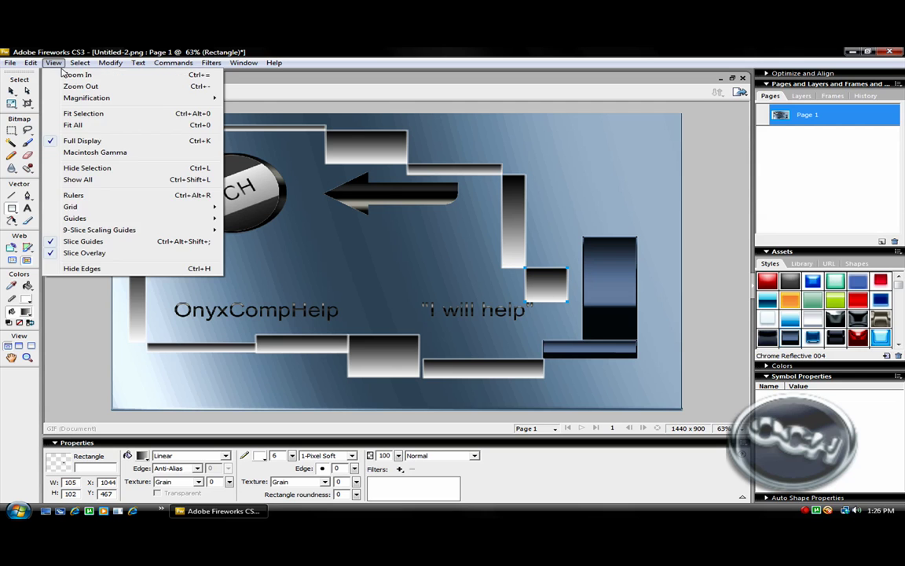
pyautogui.click(55, 74)
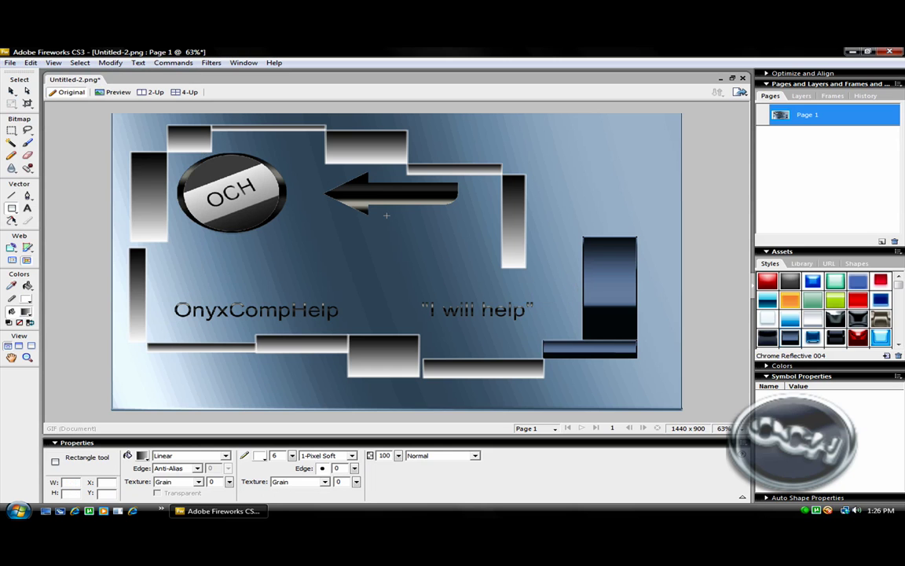
# Apply the Chrome Reflective 004 style to every rectangle in the stepped chain.
pyautogui.click(11, 91)
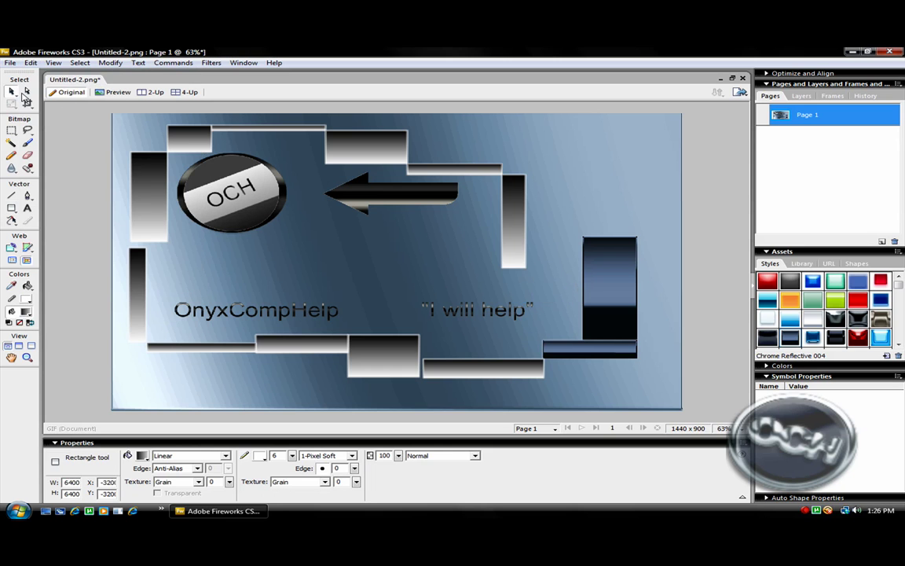
pyautogui.click(189, 138)
pyautogui.click(770, 338)
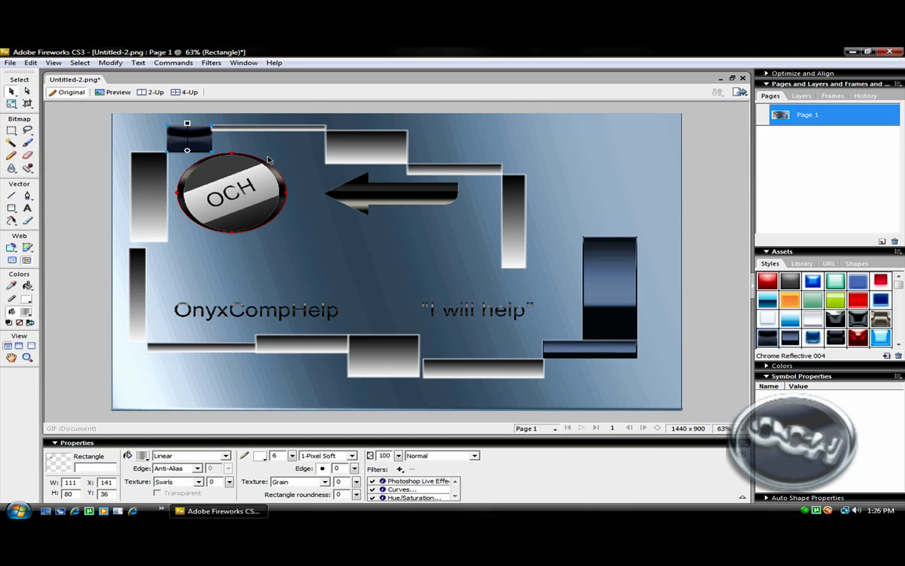
pyautogui.click(268, 128)
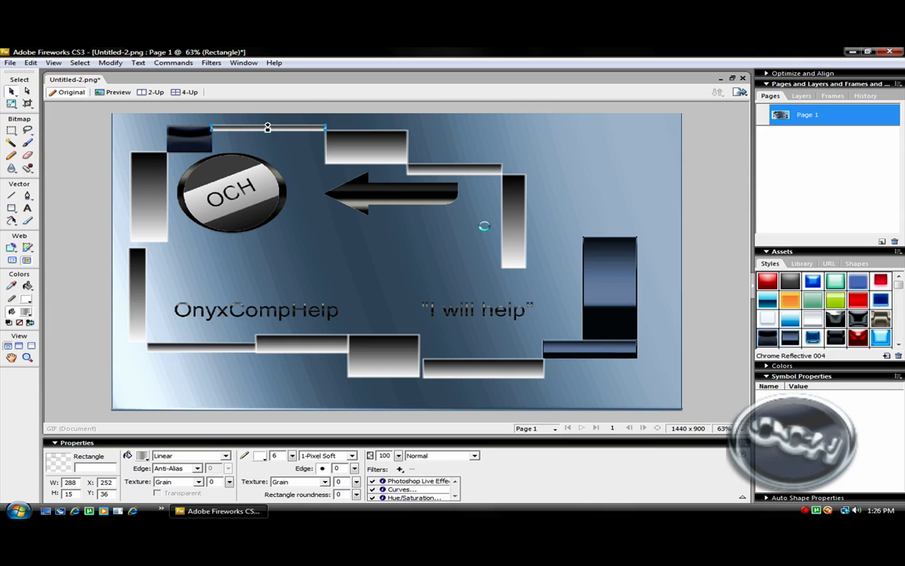
pyautogui.click(514, 220)
pyautogui.click(760, 339)
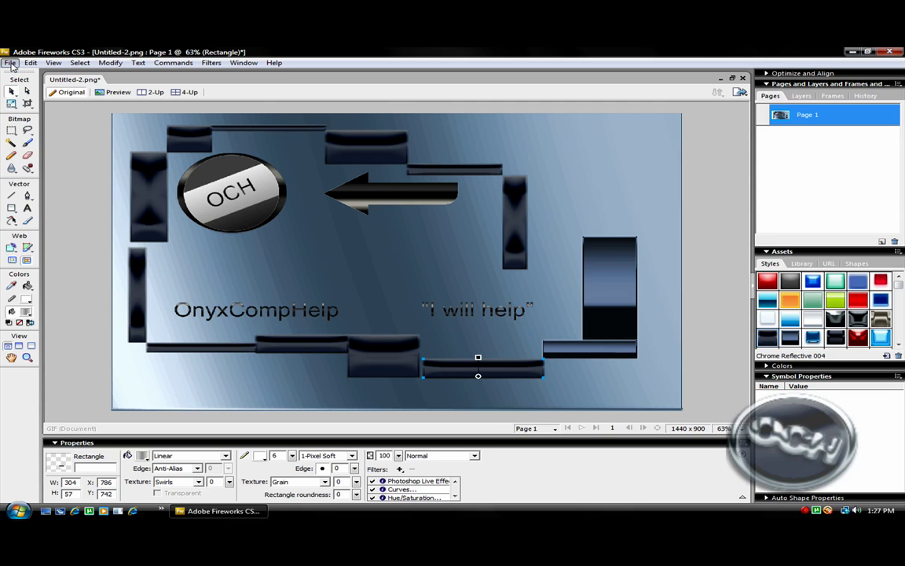
# Save the design as a JPEG named Example Wallpaper in the Editing files folder, replacing the existing file.
pyautogui.click(14, 66)
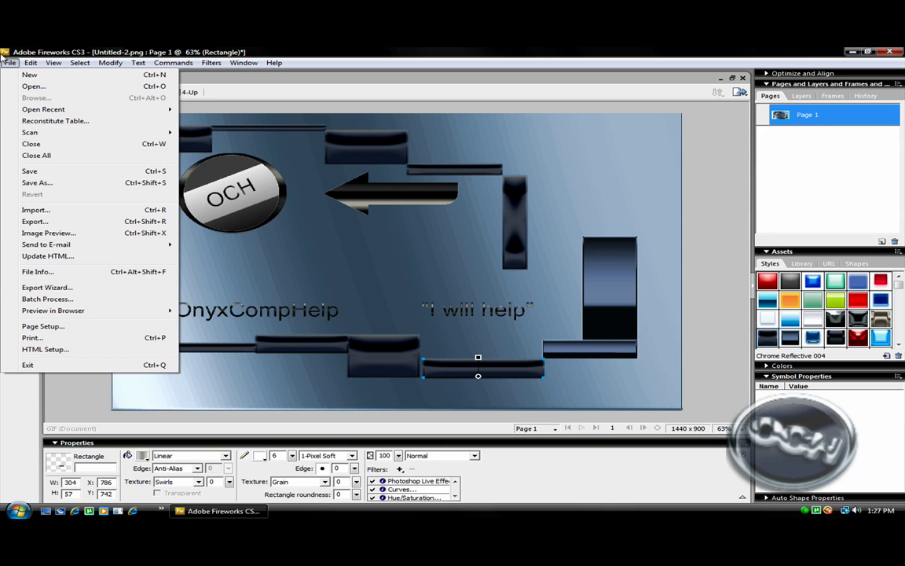
pyautogui.click(52, 182)
pyautogui.click(613, 364)
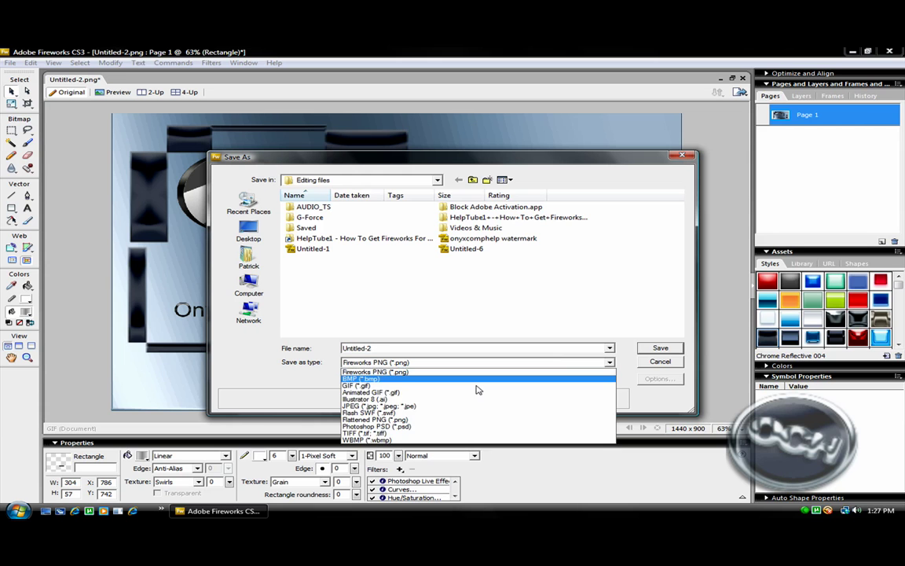
pyautogui.click(393, 404)
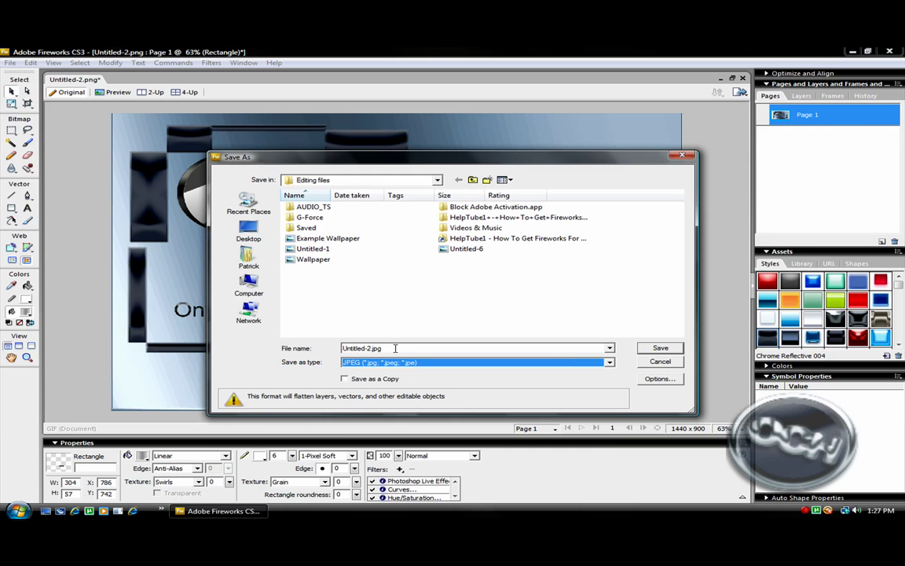
pyautogui.click(395, 348)
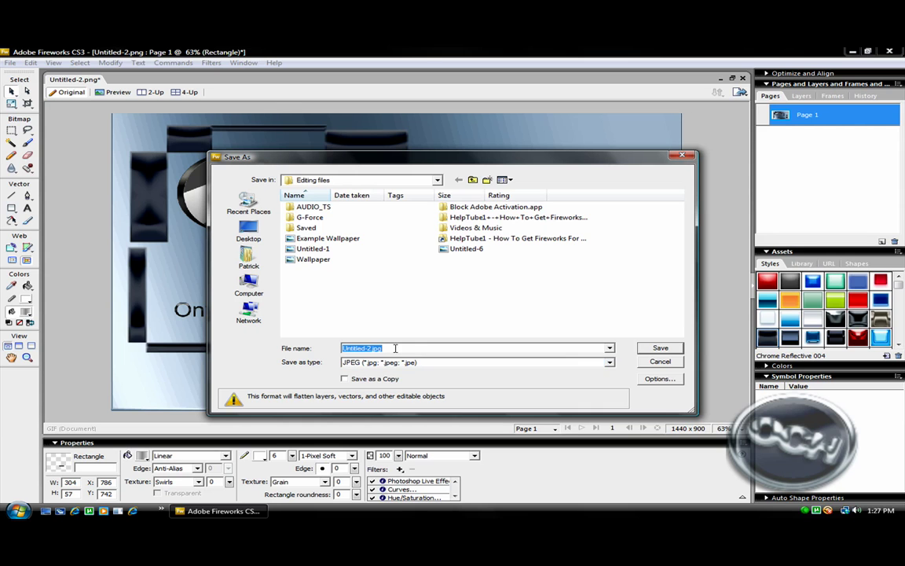
pyautogui.press('BackSpace')
pyautogui.write('exa')
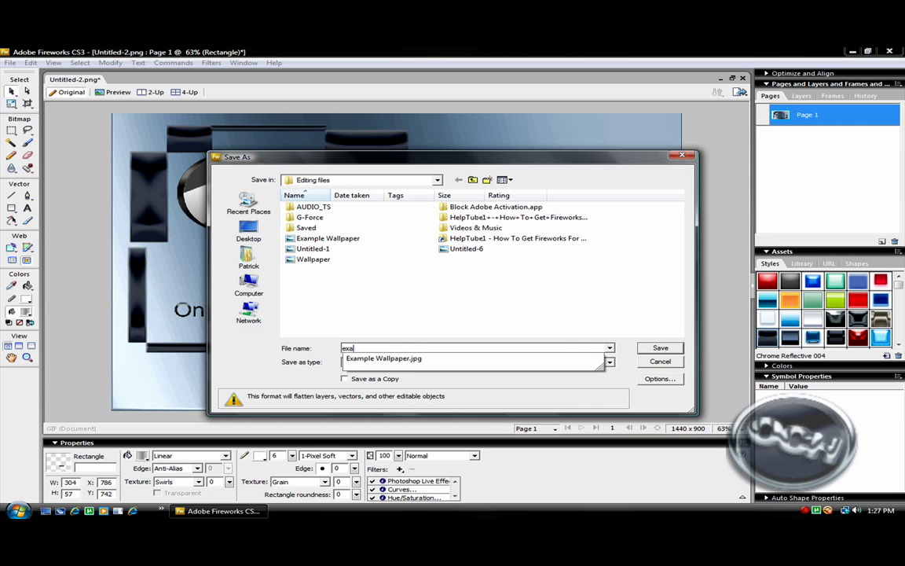
pyautogui.write('mple')
pyautogui.click(322, 238)
pyautogui.click(660, 348)
pyautogui.click(490, 285)
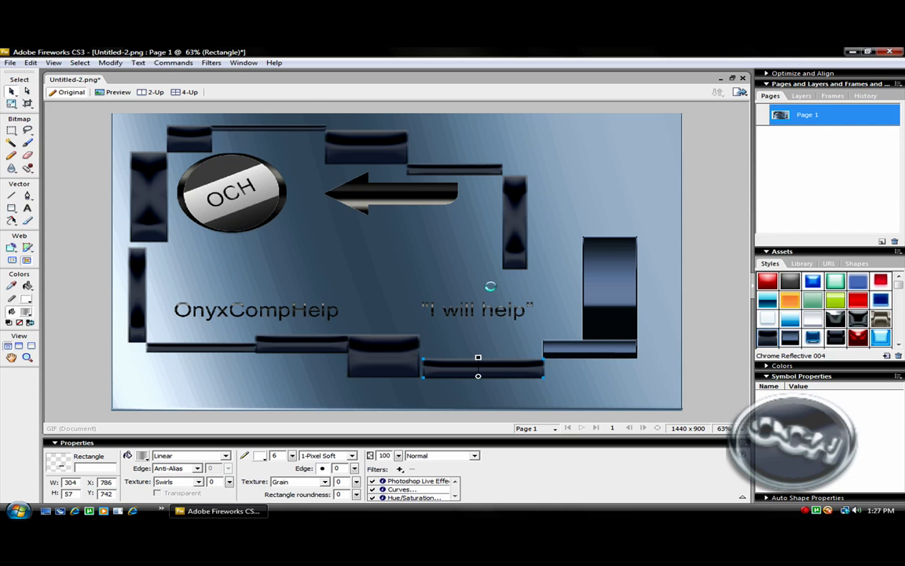
# Close Fireworks and open the Windows desktop background settings.
pyautogui.click(891, 52)
pyautogui.click(539, 302)
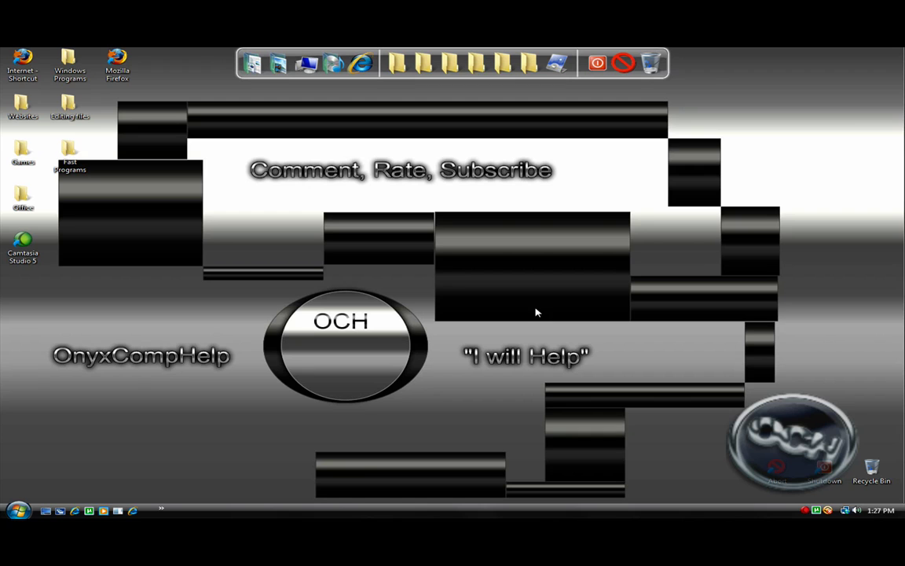
pyautogui.rightClick(233, 352)
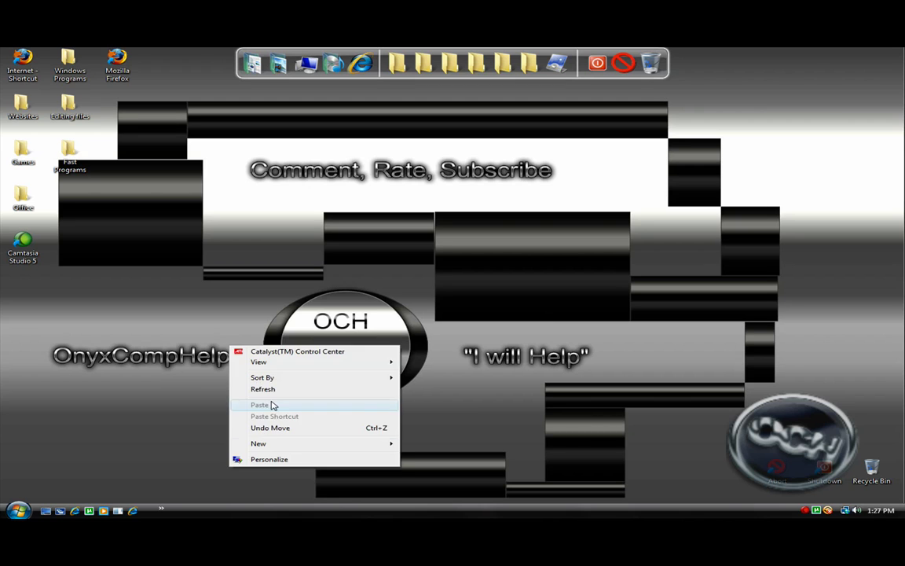
pyautogui.click(251, 458)
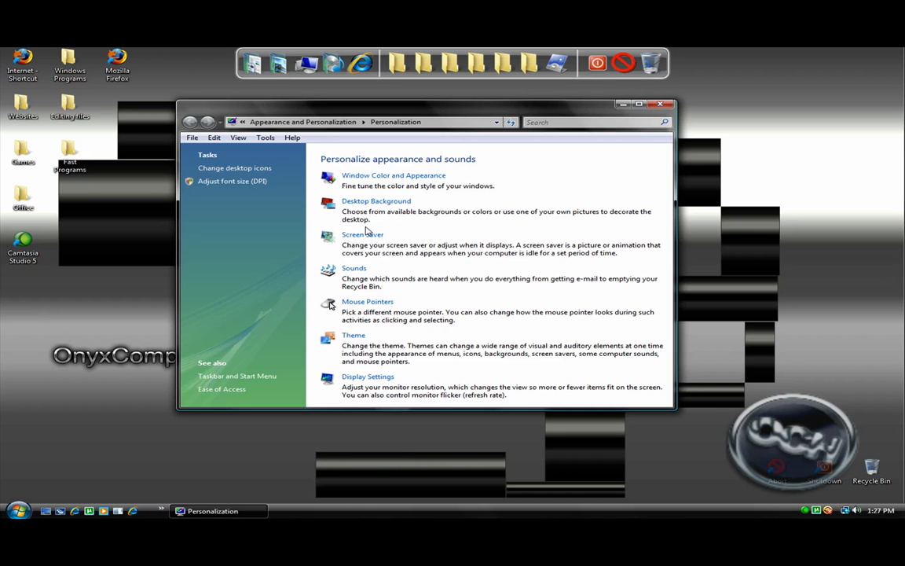
pyautogui.click(376, 204)
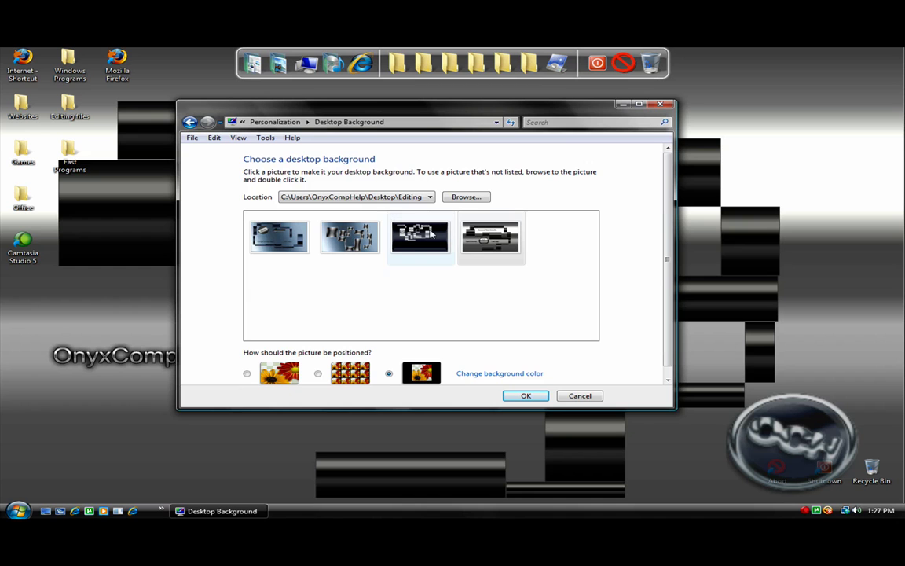
# Set Example Wallpaper from the Editing files folder as the desktop background and minimize the settings window.
pyautogui.click(464, 198)
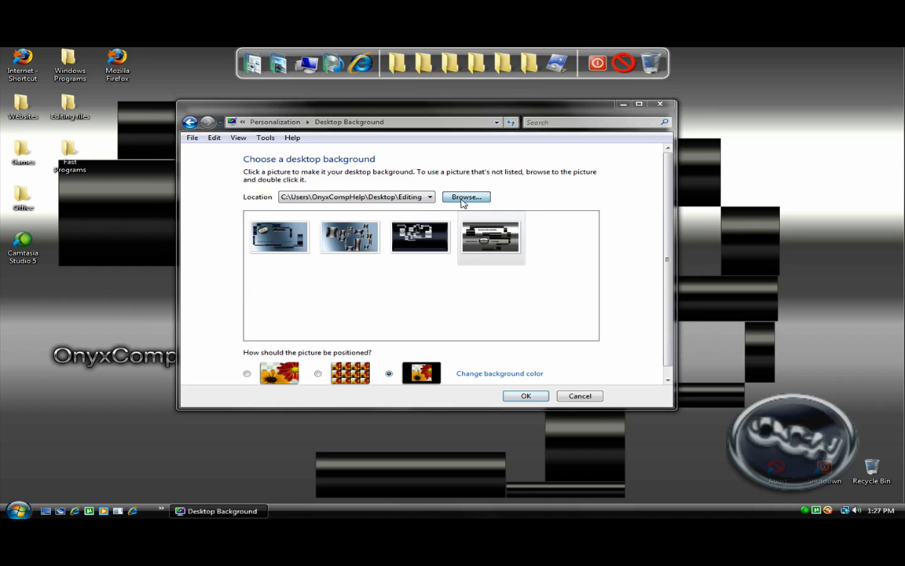
pyautogui.click(333, 244)
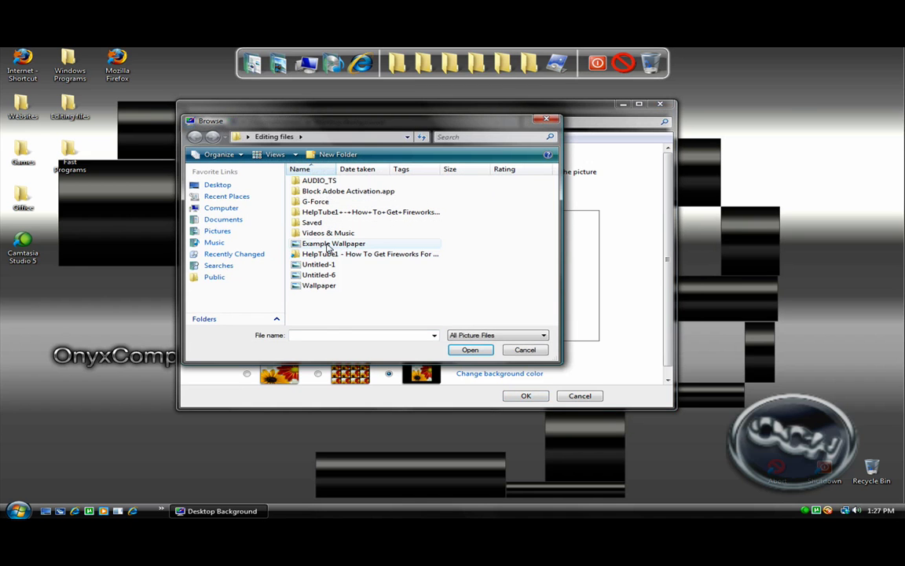
pyautogui.click(470, 350)
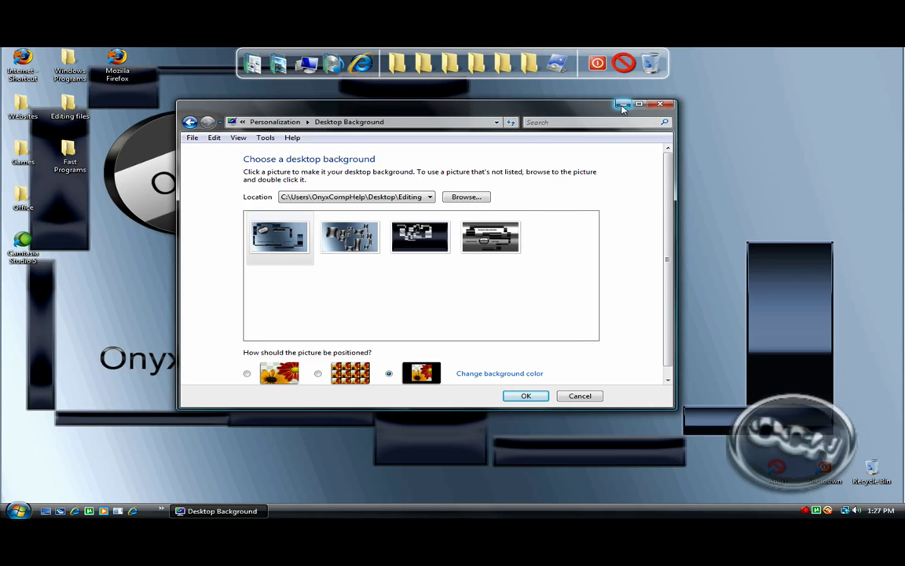
pyautogui.click(623, 104)
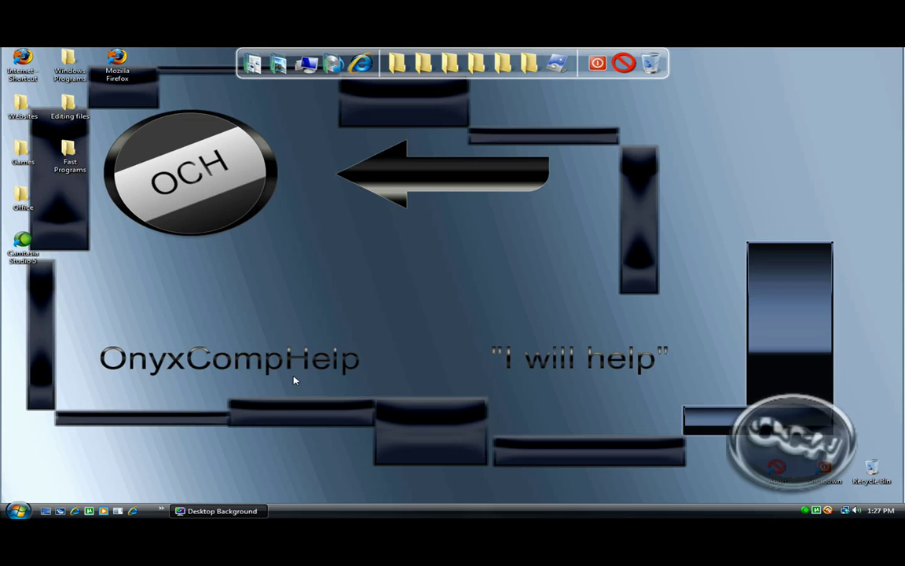